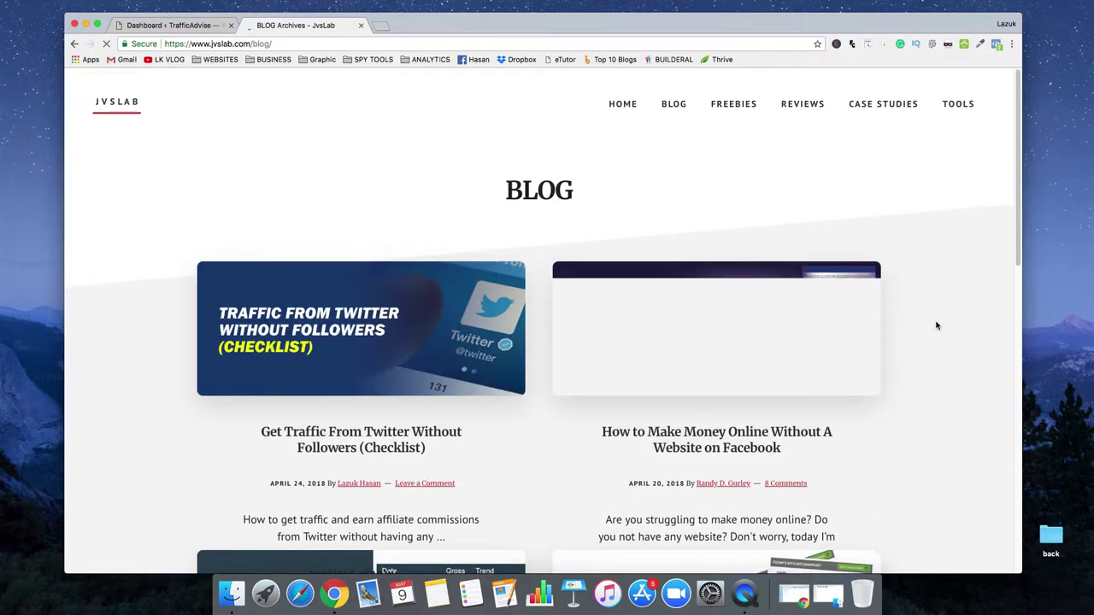
Open the blog post "Get Traffic From Twitter Without Followers (Checklist)" and examine its floating social share bar while reading
{"action": "scroll", "coordinate": [935, 320], "scroll_direction": "down", "scroll_amount": 3}
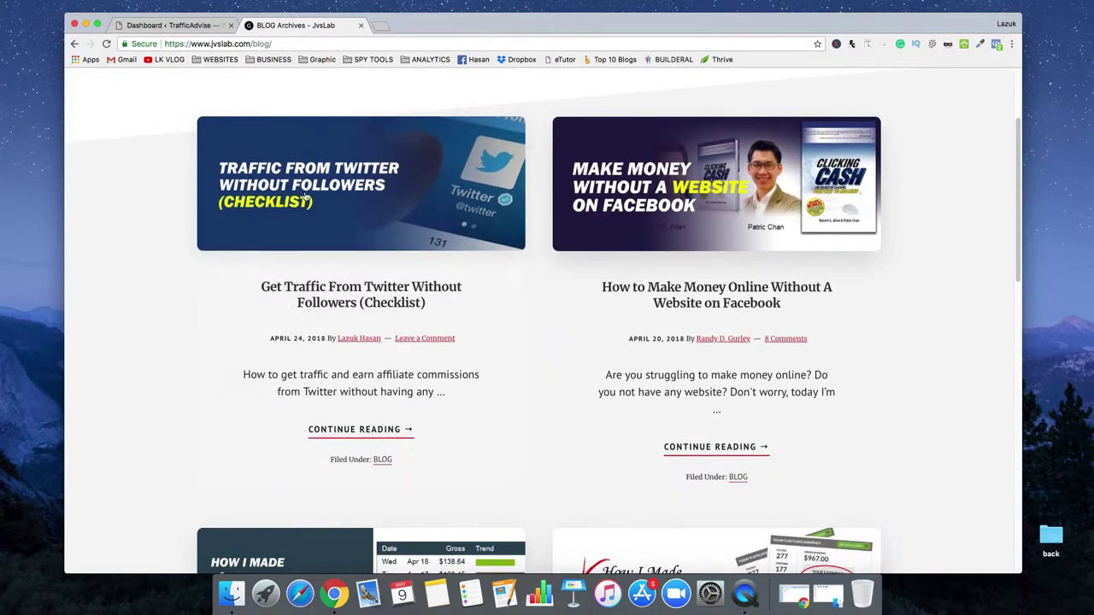
{"action": "left_click", "coordinate": [342, 293]}
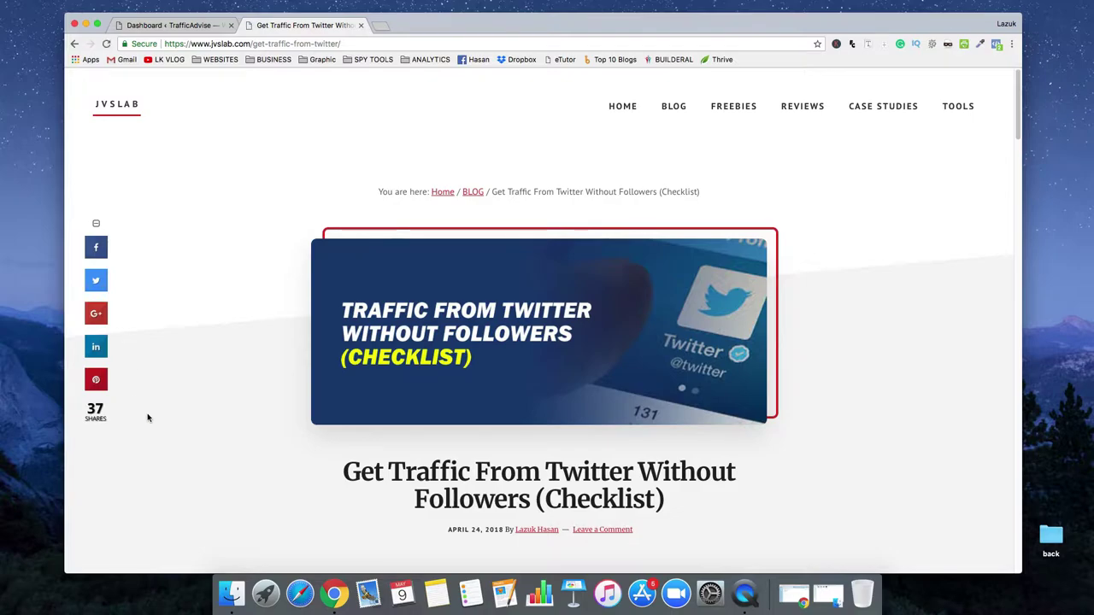
{"action": "scroll", "coordinate": [194, 425], "scroll_direction": "down", "scroll_amount": 2}
{"action": "scroll", "coordinate": [194, 425], "scroll_direction": "down", "scroll_amount": 2}
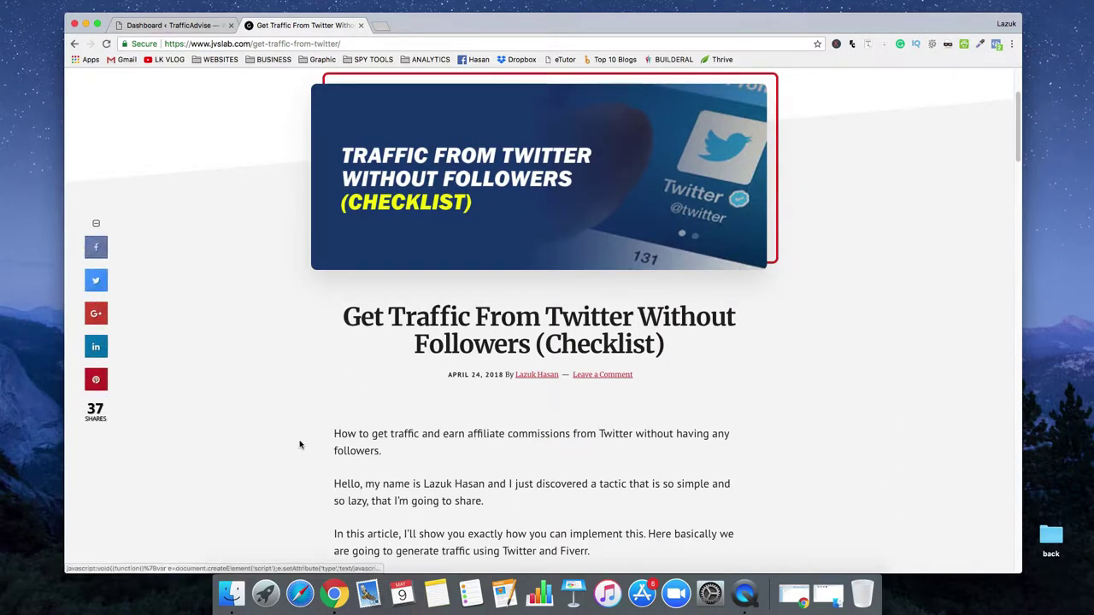
{"action": "scroll", "coordinate": [300, 443], "scroll_direction": "down", "scroll_amount": 5}
{"action": "scroll", "coordinate": [300, 443], "scroll_direction": "down", "scroll_amount": 10}
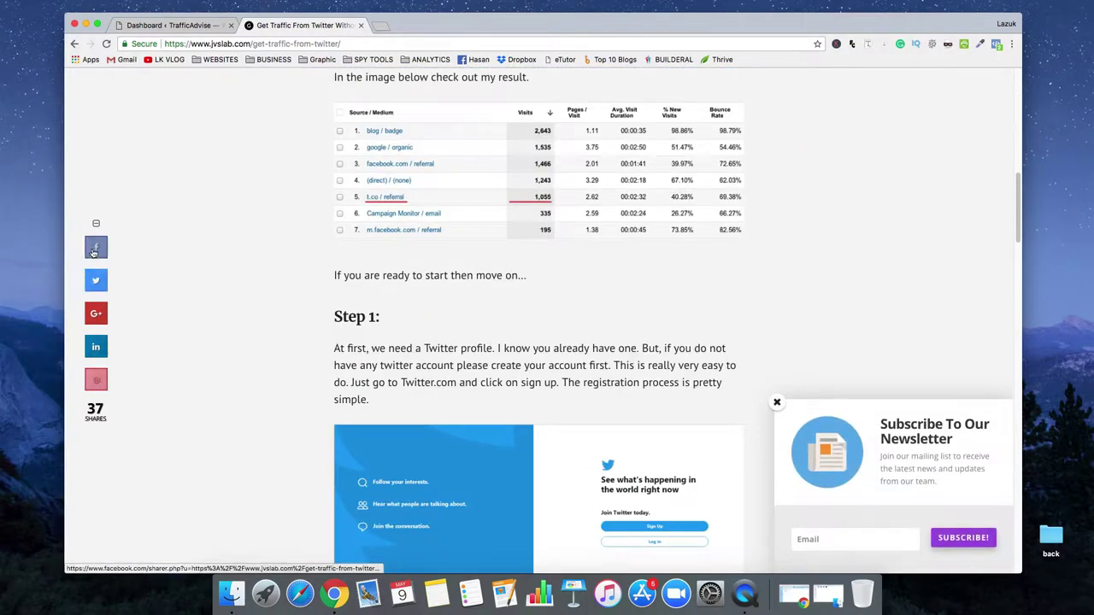
{"action": "scroll", "coordinate": [262, 354], "scroll_direction": "up", "scroll_amount": 15}
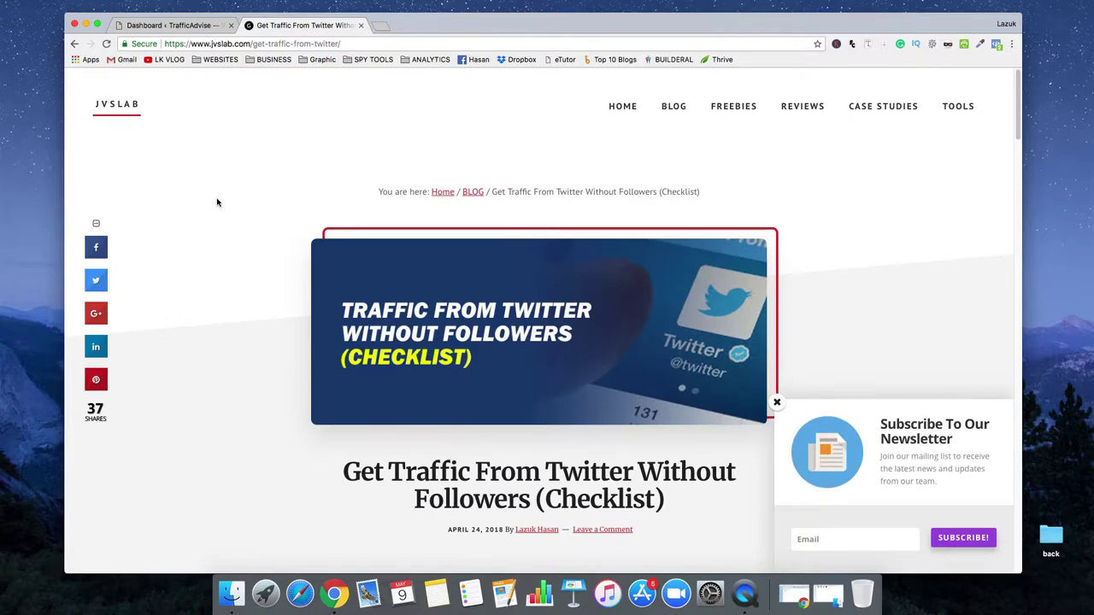
Return to the blog archive and open "How I Made $500 Pure Profit Per Day As An Affiliate Marketer" to examine its share bar
{"action": "left_click", "coordinate": [472, 191]}
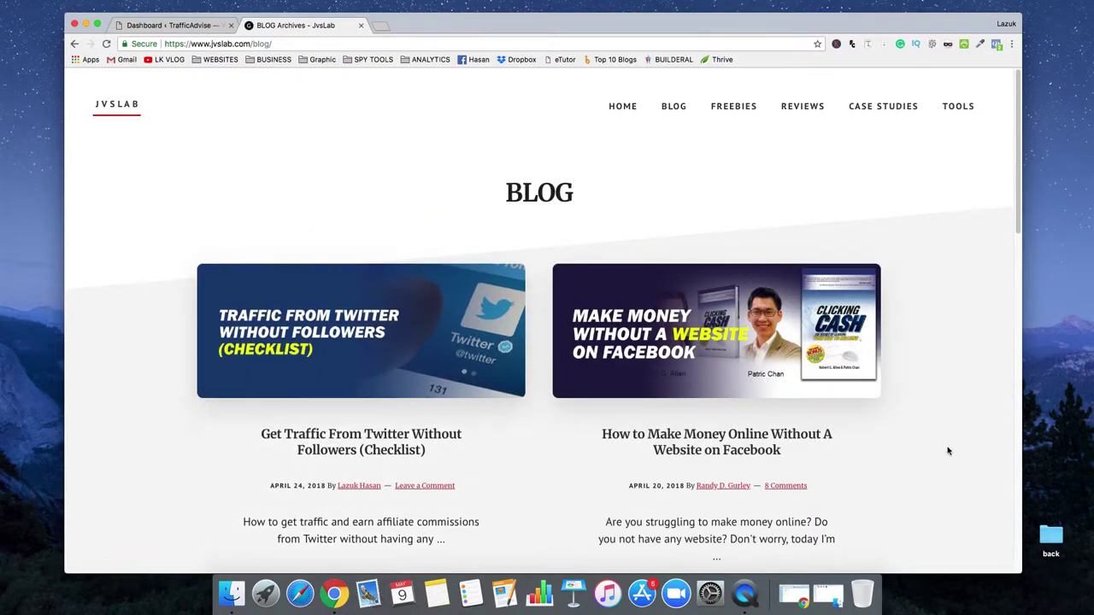
{"action": "scroll", "coordinate": [947, 451], "scroll_direction": "down", "scroll_amount": 10}
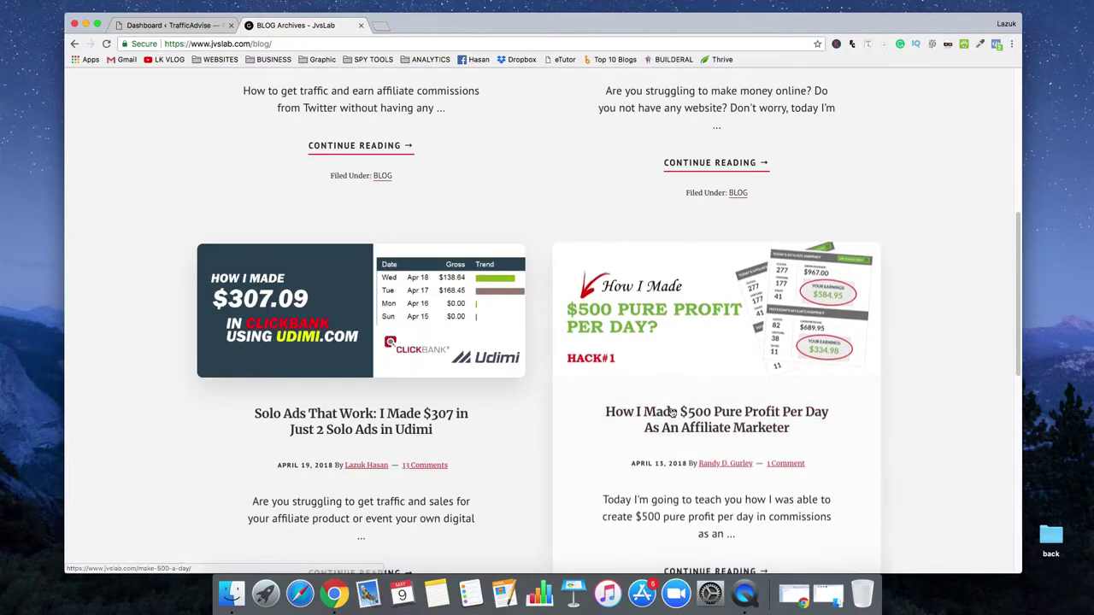
{"action": "left_click", "coordinate": [692, 419]}
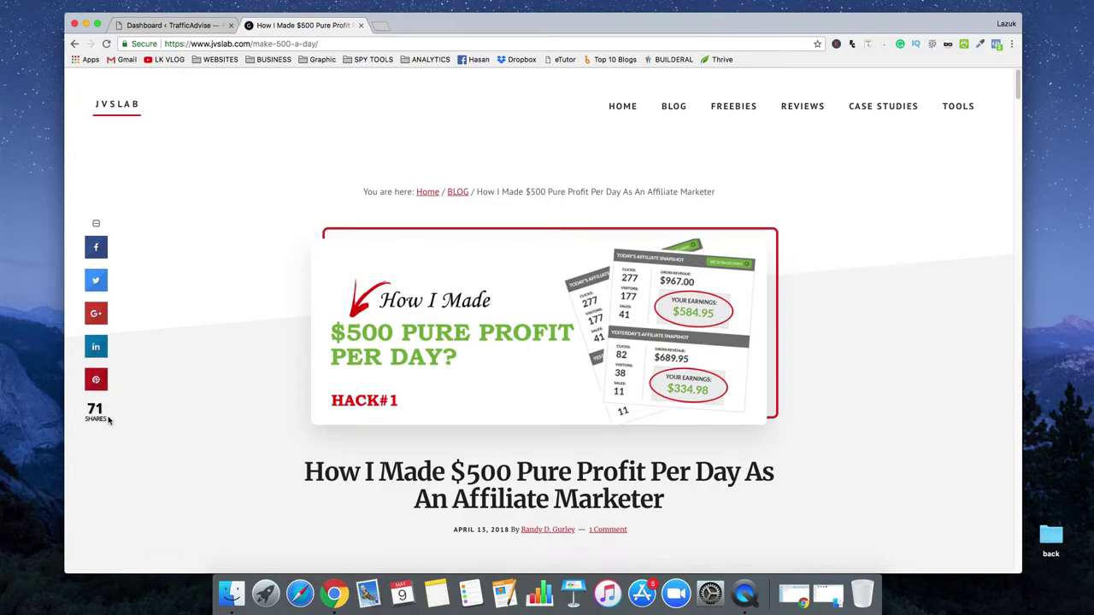
{"action": "scroll", "coordinate": [185, 210], "scroll_direction": "down", "scroll_amount": 3}
{"action": "scroll", "coordinate": [186, 210], "scroll_direction": "up", "scroll_amount": 3}
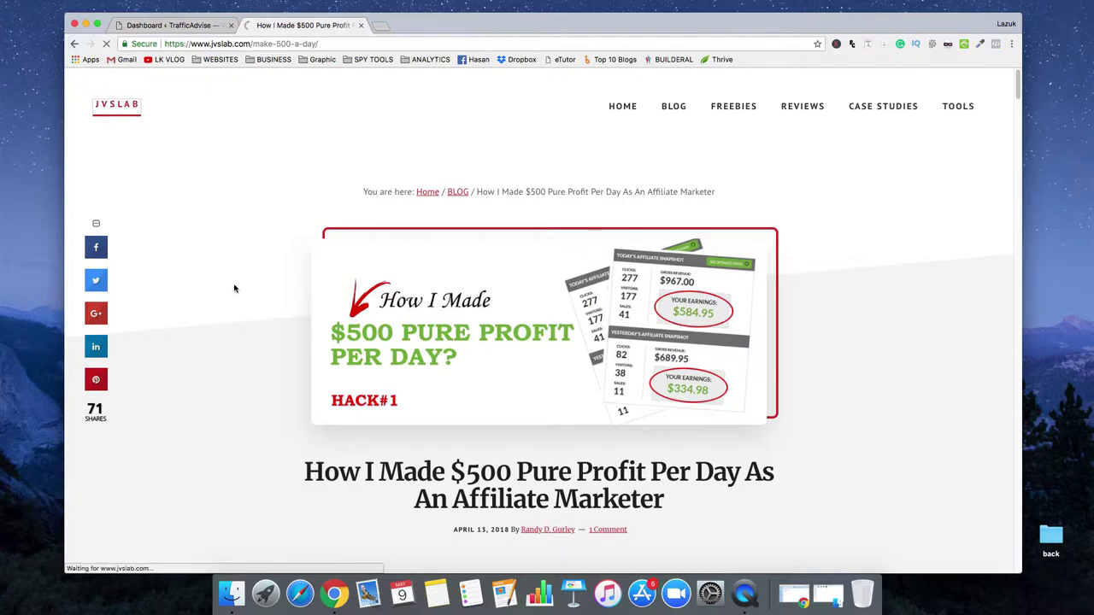
Look over the JvsLab home page from its top sections down to the footer
{"action": "scroll", "coordinate": [442, 364], "scroll_direction": "down", "scroll_amount": 10}
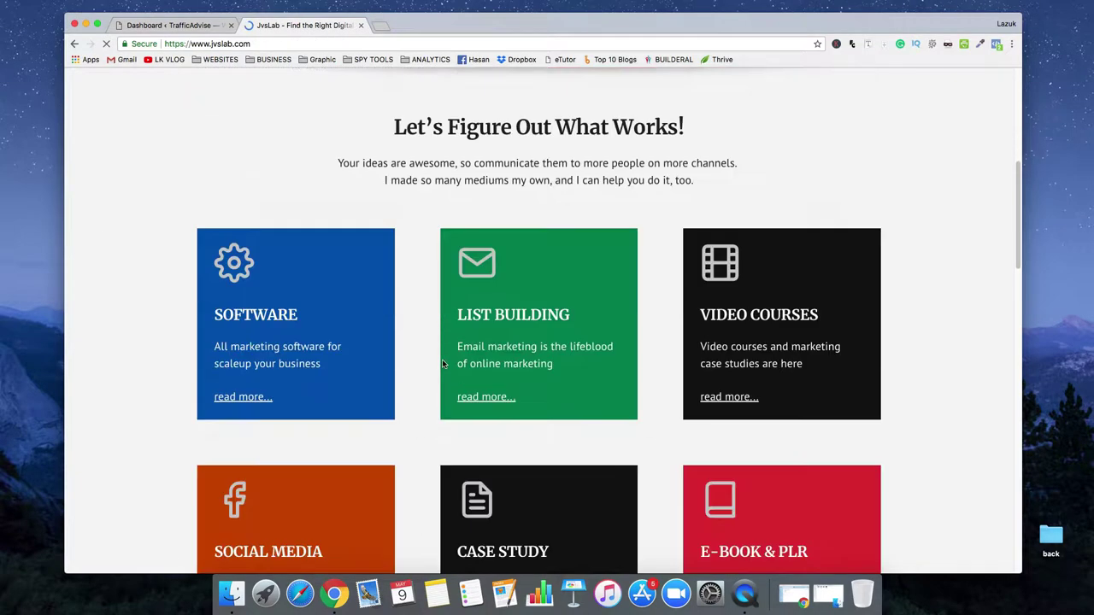
{"action": "scroll", "coordinate": [443, 364], "scroll_direction": "down", "scroll_amount": 15}
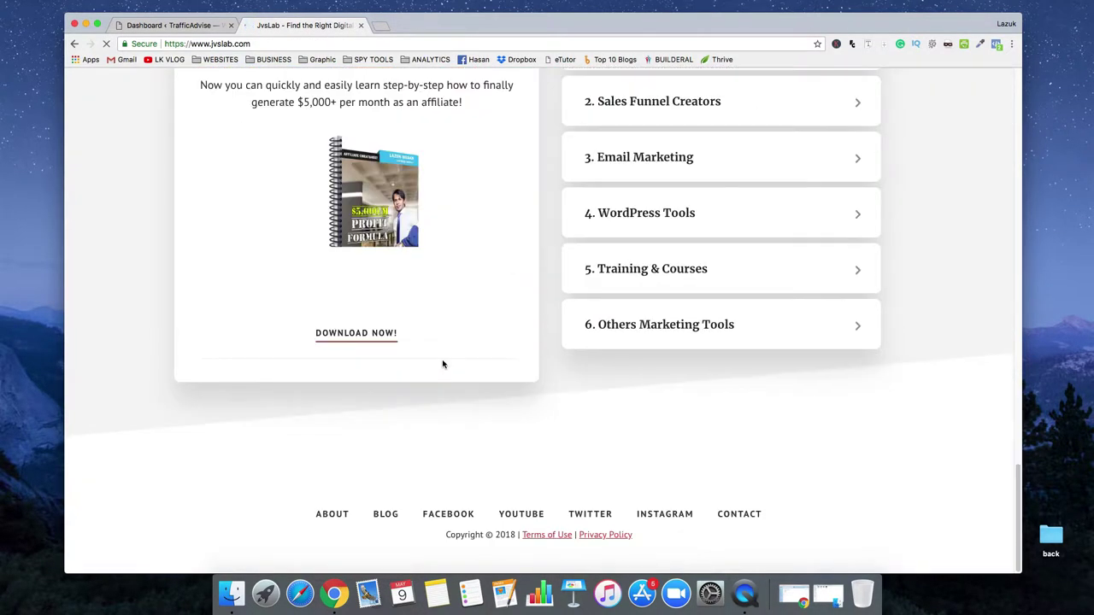
{"action": "scroll", "coordinate": [443, 364], "scroll_direction": "up", "scroll_amount": 20}
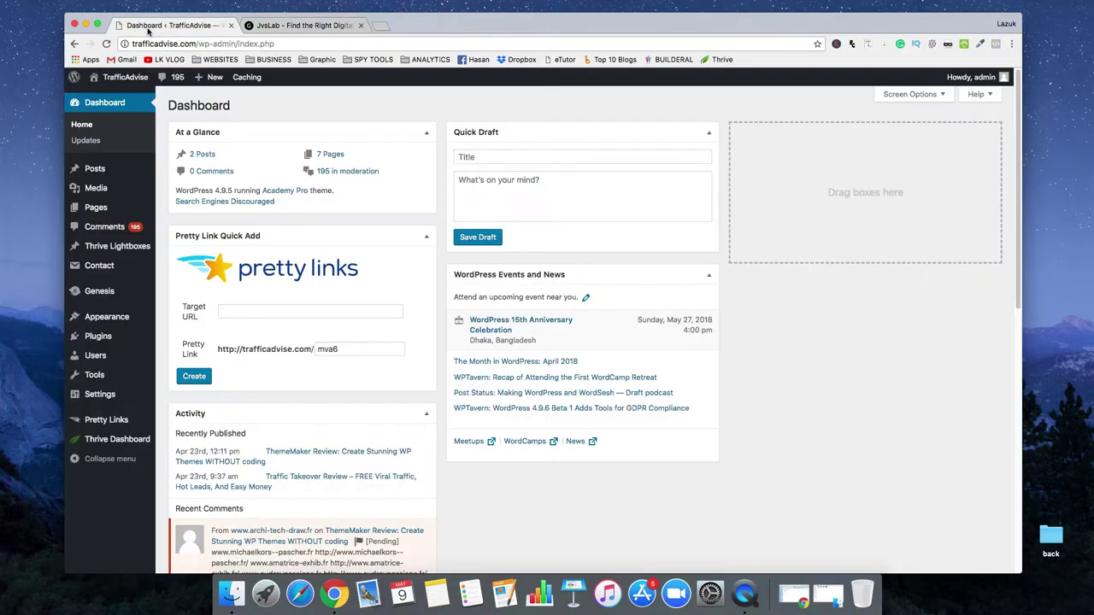
Switch to the TrafficAdvise WordPress dashboard and open the page for adding new plugins
{"action": "left_click", "coordinate": [147, 29]}
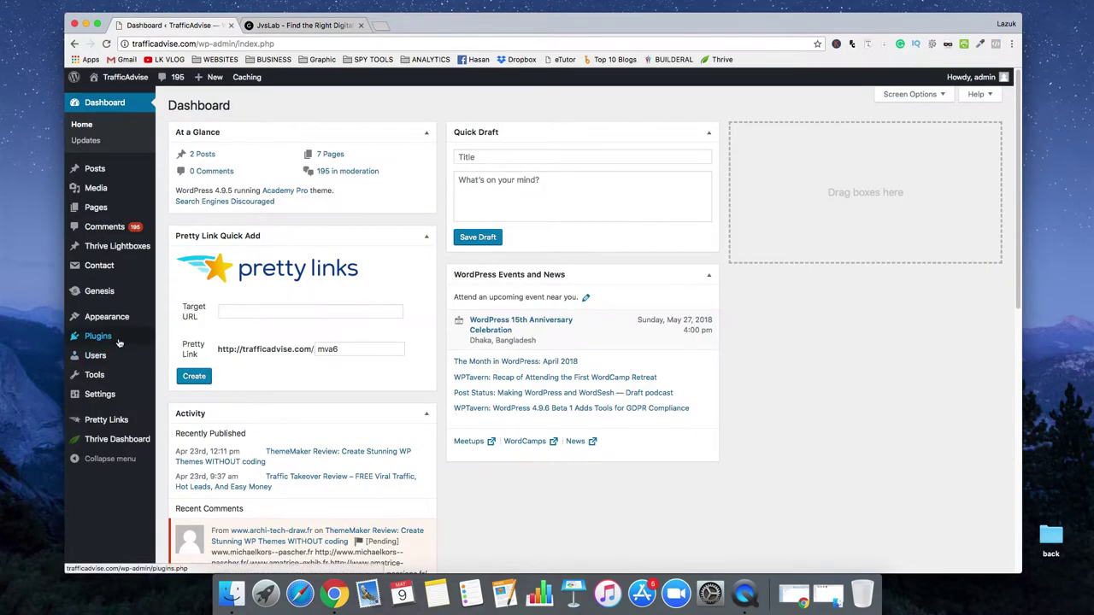
{"action": "mouse_move", "coordinate": [117, 342]}
{"action": "left_click", "coordinate": [178, 359]}
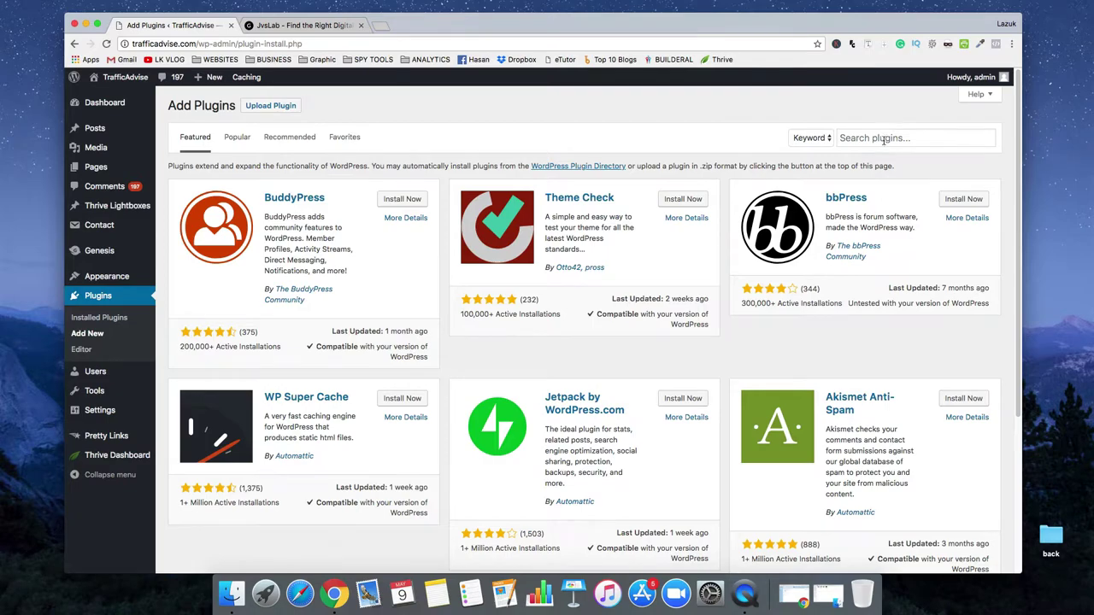
Search the plugin directory for "social sharing plugin"
{"action": "left_click", "coordinate": [884, 141]}
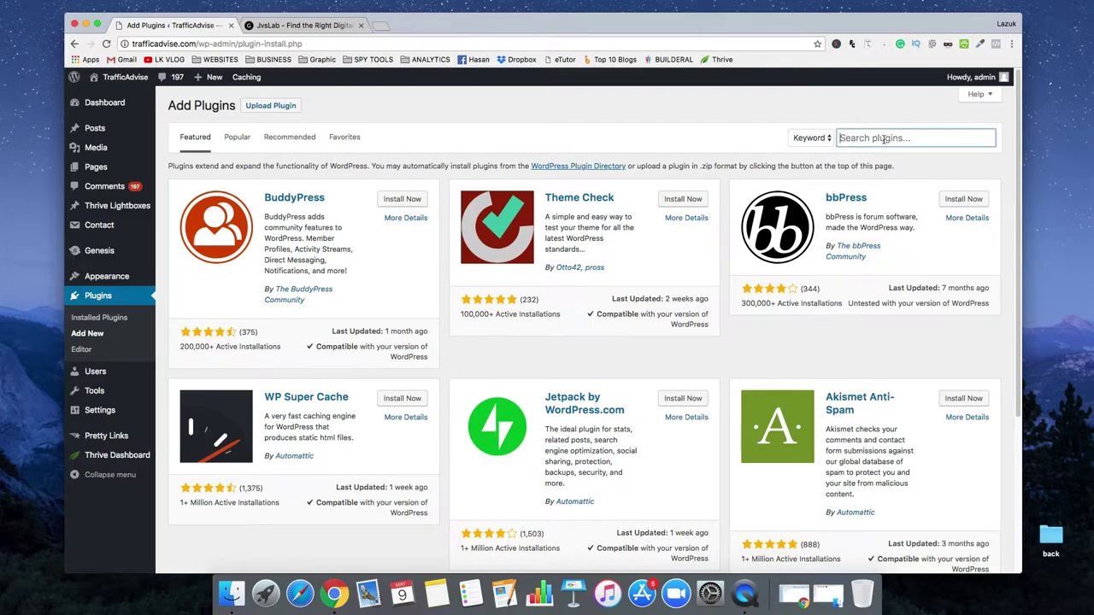
{"action": "type", "text": "so"}
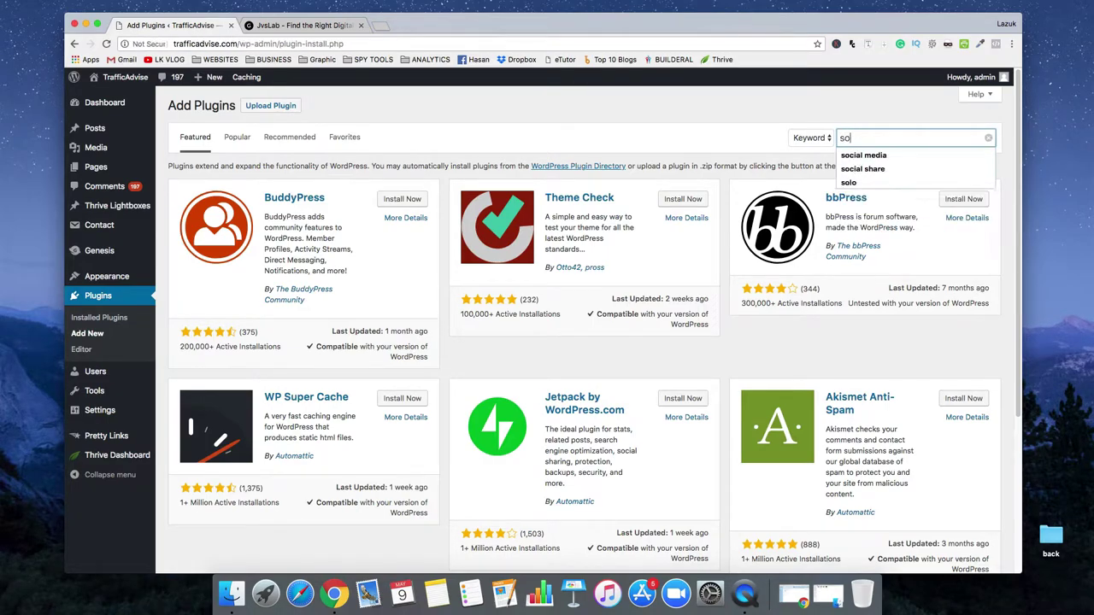
{"action": "type", "text": "cial shraing pl"}
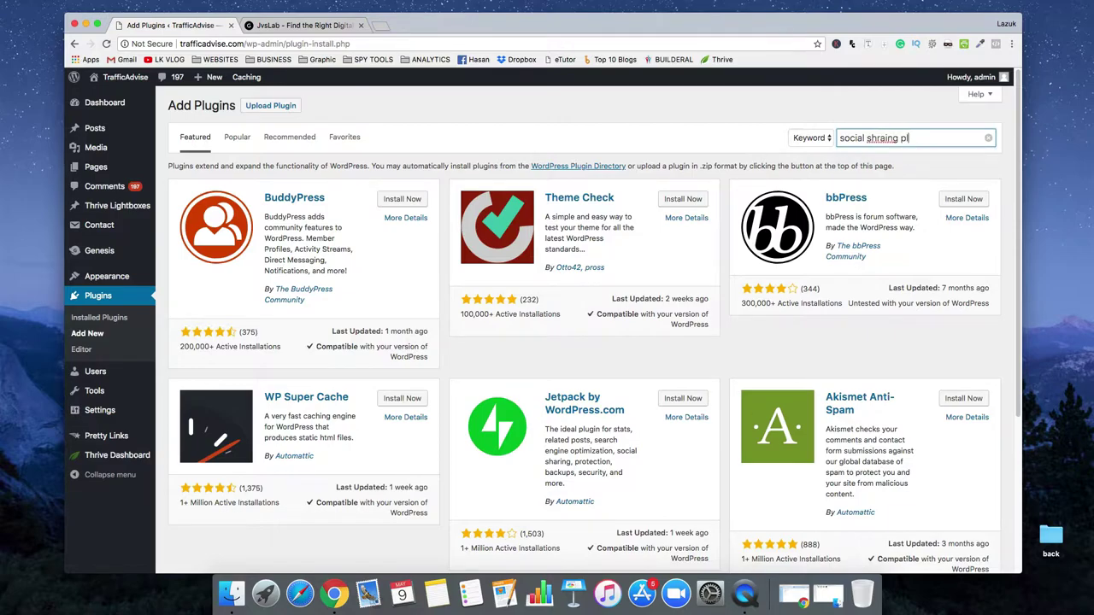
{"action": "key", "text": "BackSpace"}
{"action": "key", "text": "BackSpace"}
{"action": "key", "text": "BackSpace"}
{"action": "key", "text": "BackSpace"}
{"action": "key", "text": "BackSpace"}
{"action": "key", "text": "BackSpace"}
{"action": "key", "text": "BackSpace"}
{"action": "key", "text": "BackSpace"}
{"action": "type", "text": "aring plugin"}
{"action": "double_click", "coordinate": [890, 138]}
{"action": "type", "text": "sharing"}
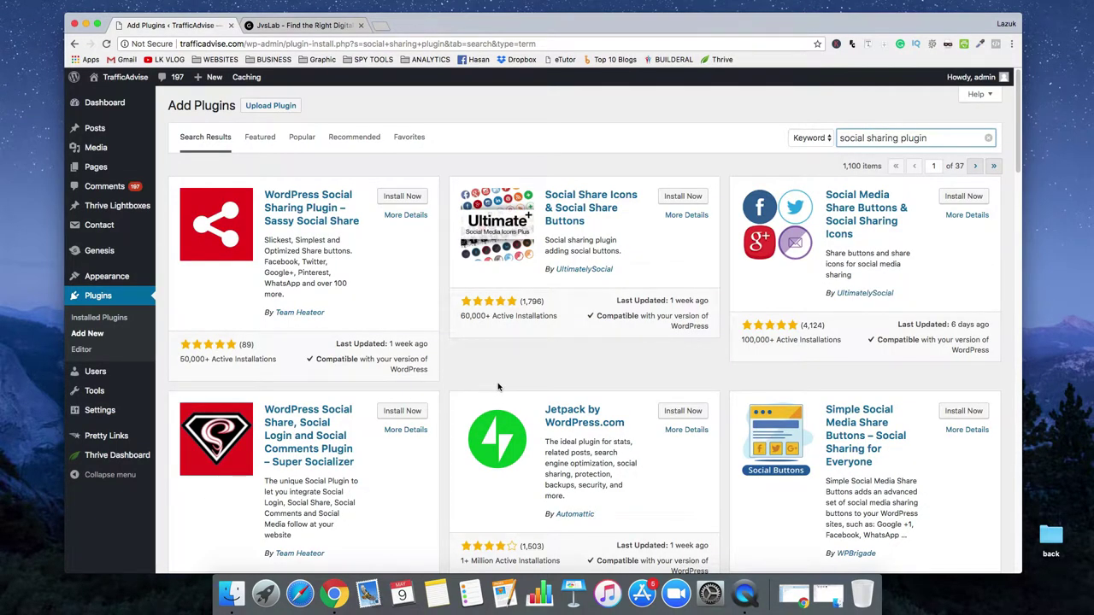
Look through the first page of social sharing plugin results for a suitable share counter plugin
{"action": "scroll", "coordinate": [498, 387], "scroll_direction": "down", "scroll_amount": 10}
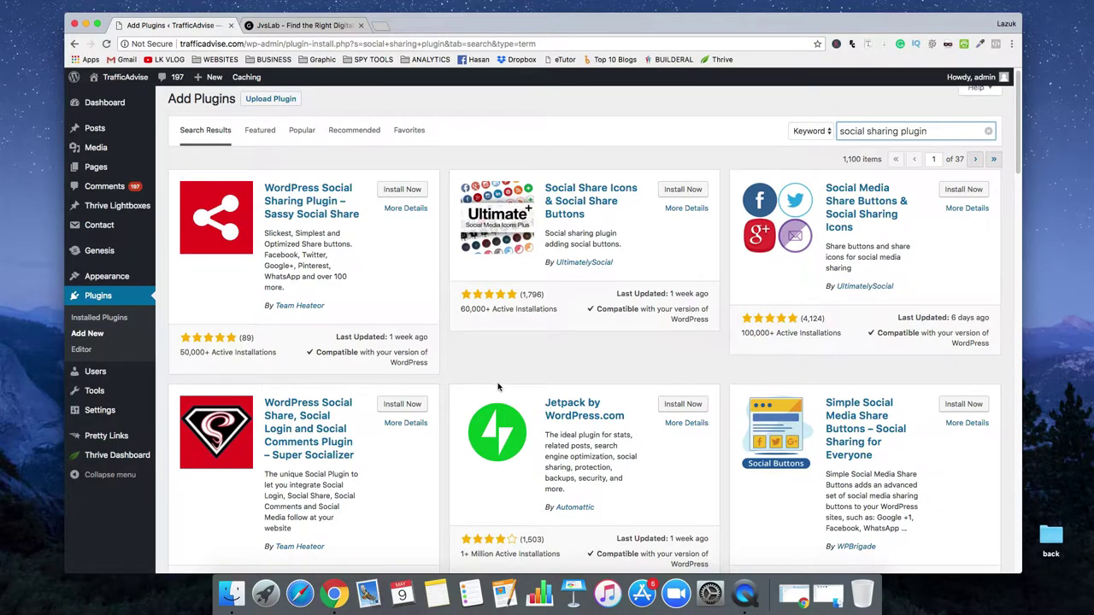
{"action": "scroll", "coordinate": [498, 387], "scroll_direction": "down", "scroll_amount": 18}
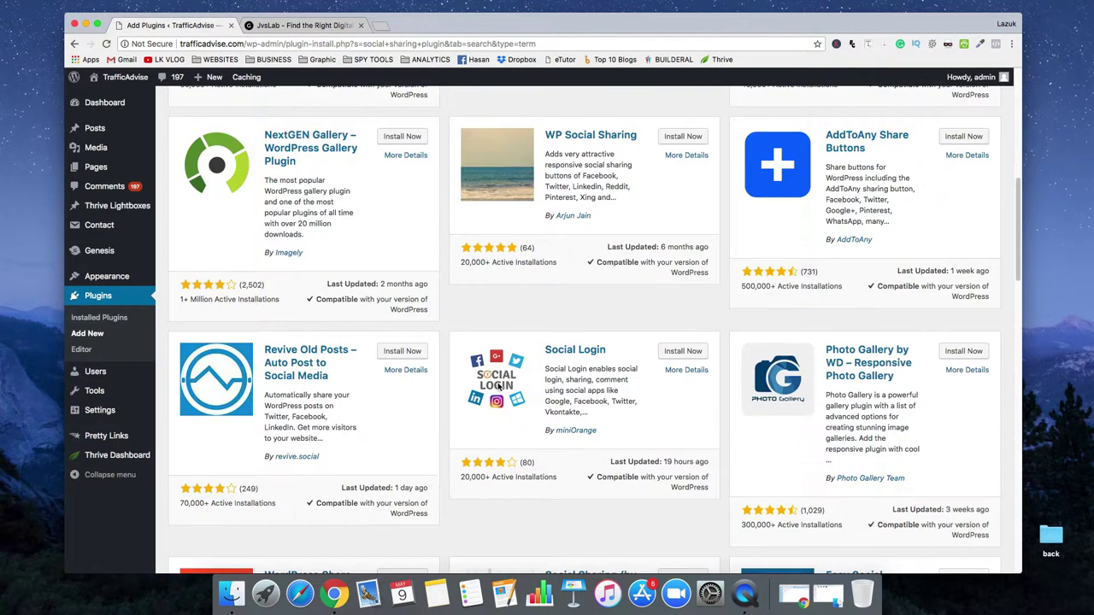
{"action": "scroll", "coordinate": [498, 388], "scroll_direction": "down", "scroll_amount": 20}
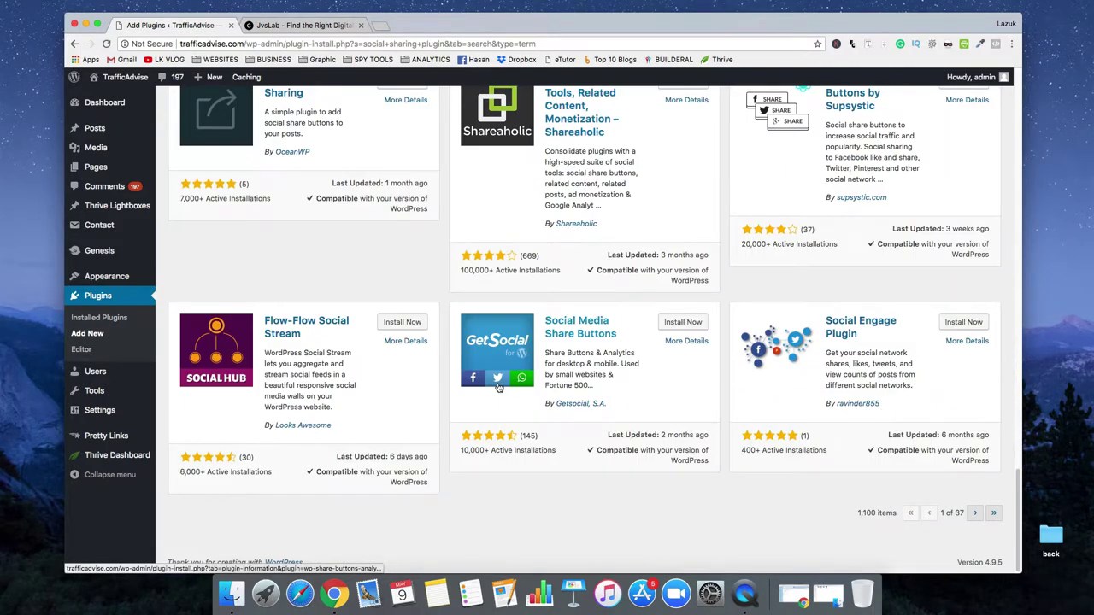
{"action": "scroll", "coordinate": [498, 387], "scroll_direction": "up", "scroll_amount": 10}
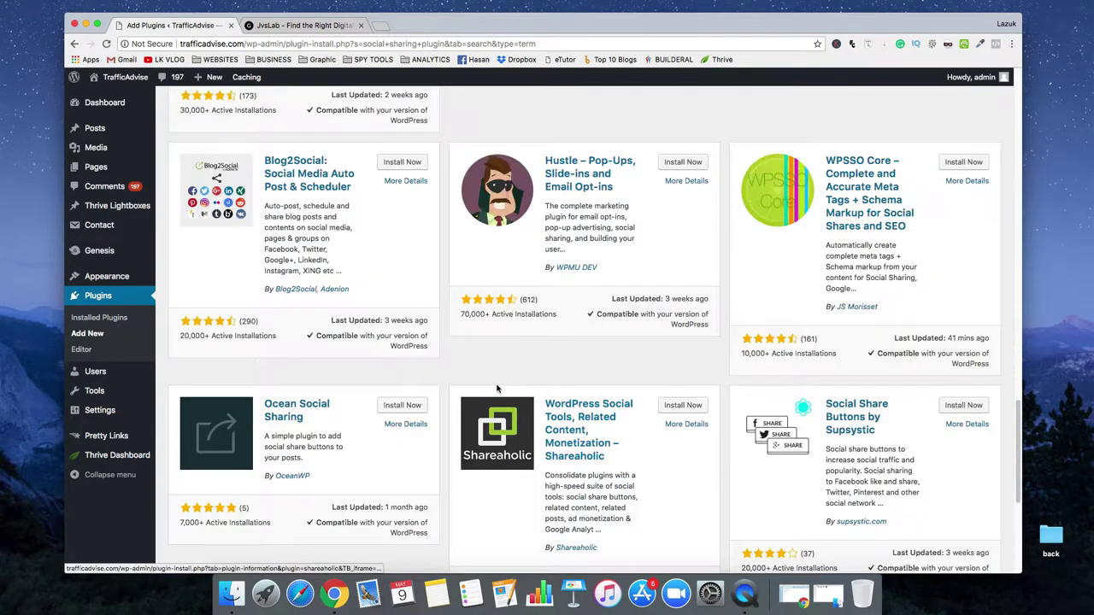
{"action": "scroll", "coordinate": [496, 389], "scroll_direction": "up", "scroll_amount": 12}
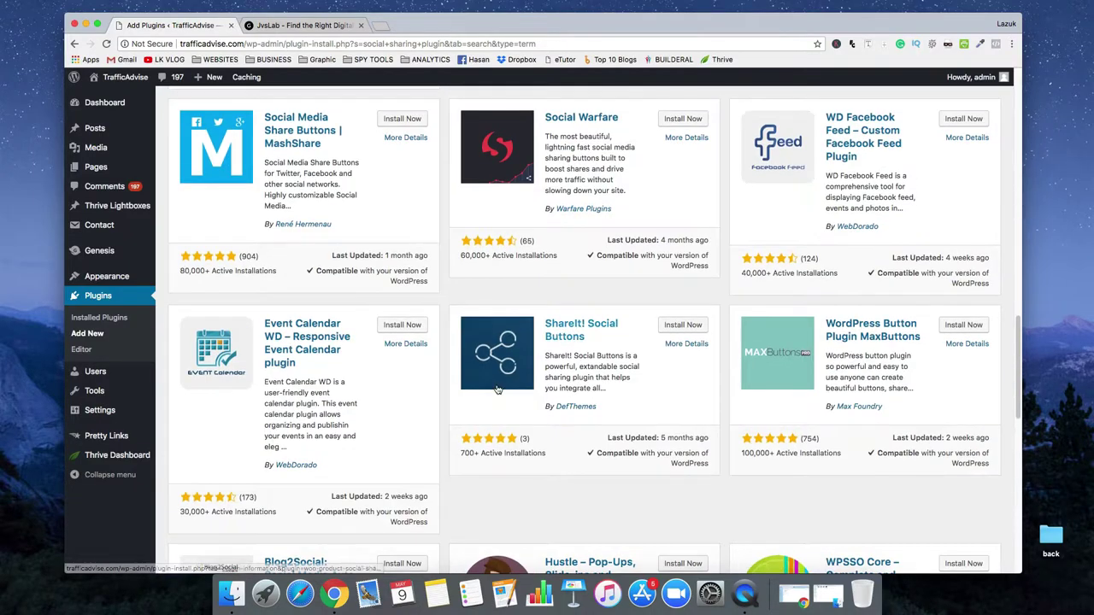
{"action": "scroll", "coordinate": [496, 389], "scroll_direction": "up", "scroll_amount": 9}
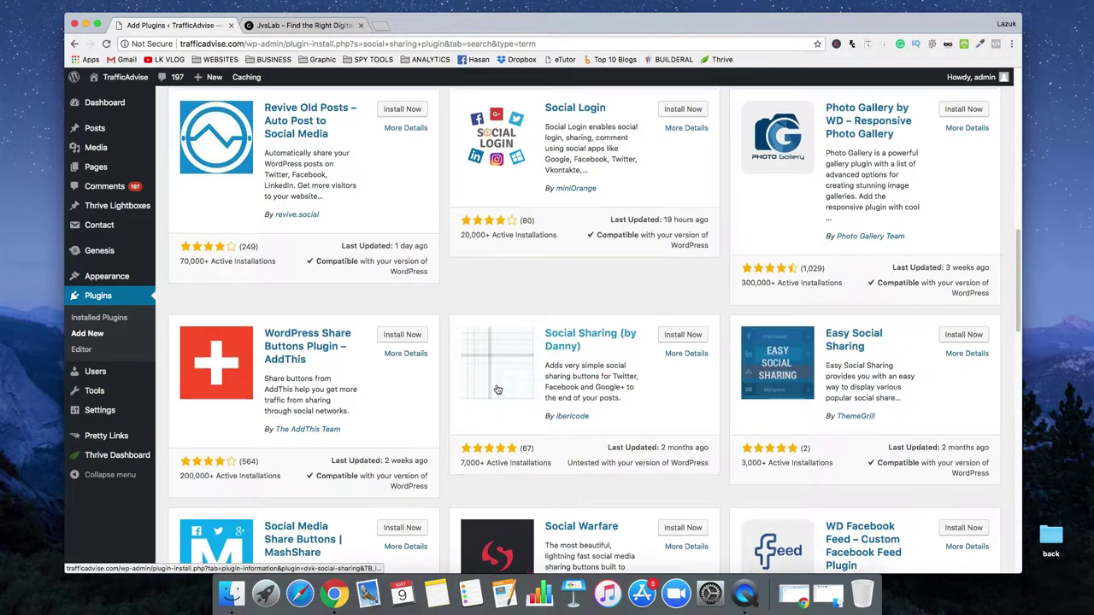
{"action": "scroll", "coordinate": [496, 390], "scroll_direction": "up", "scroll_amount": 15}
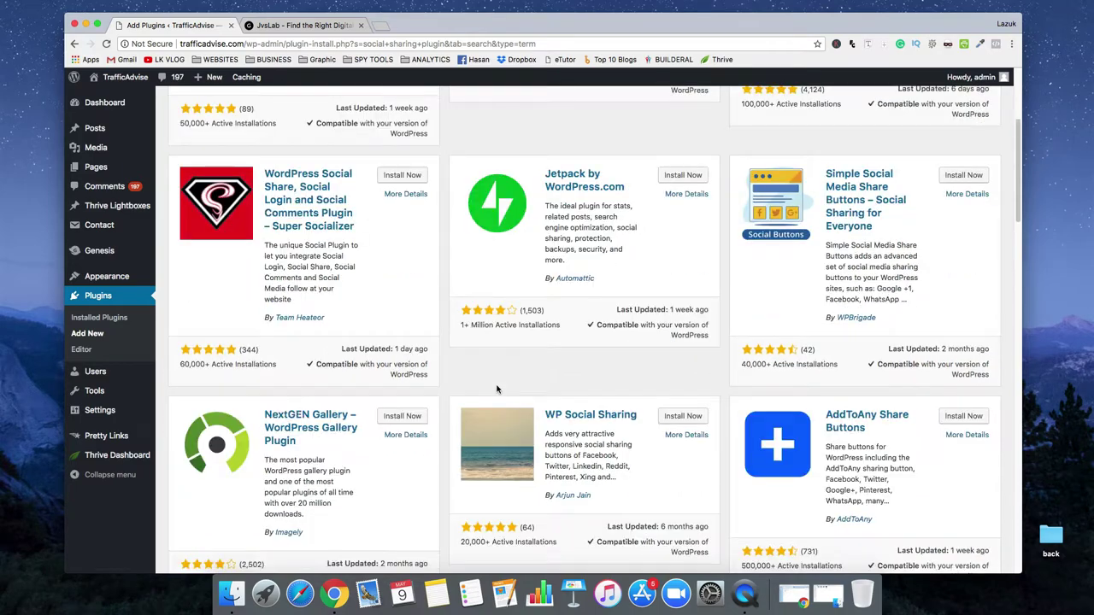
{"action": "scroll", "coordinate": [497, 389], "scroll_direction": "up", "scroll_amount": 6}
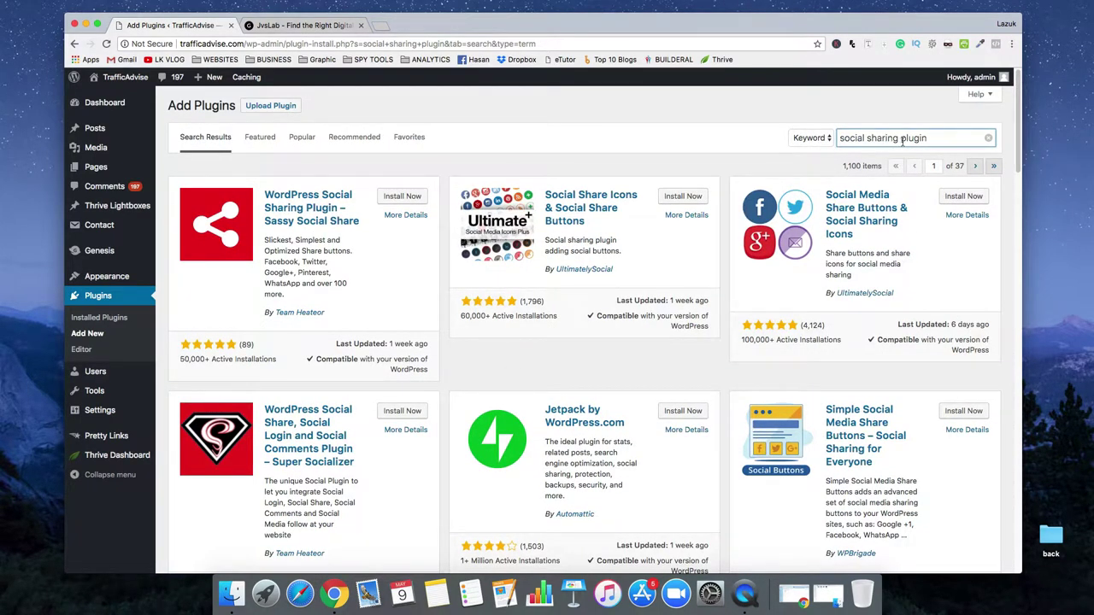
Change the plugin search to "social share plugin"
{"action": "left_click_drag", "start_coordinate": [933, 140], "coordinate": [802, 143]}
{"action": "type", "text": "social share "}
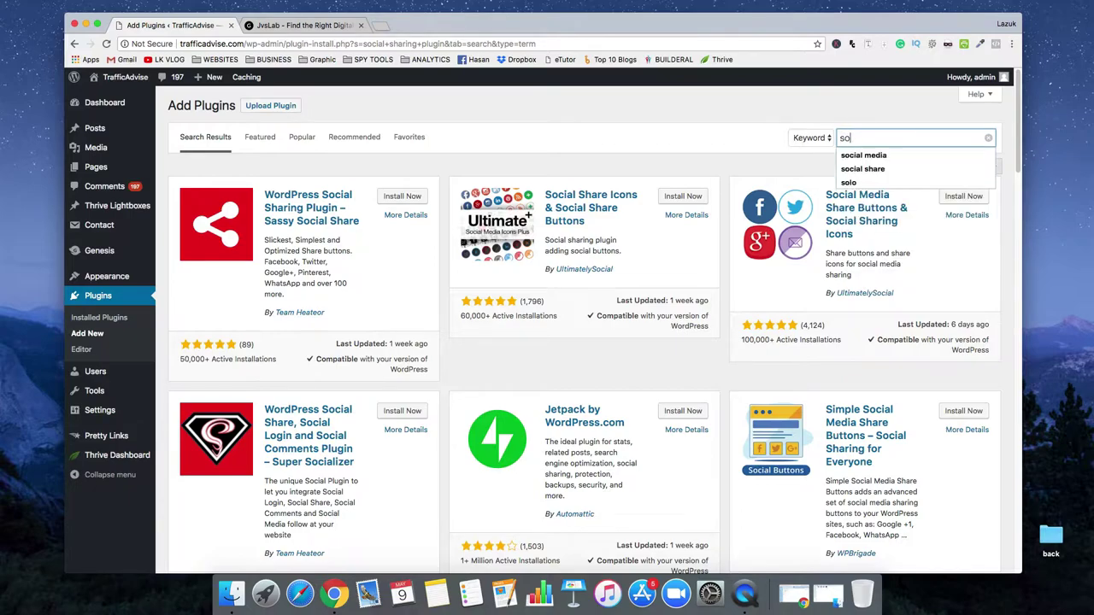
{"action": "type", "text": "plugin"}
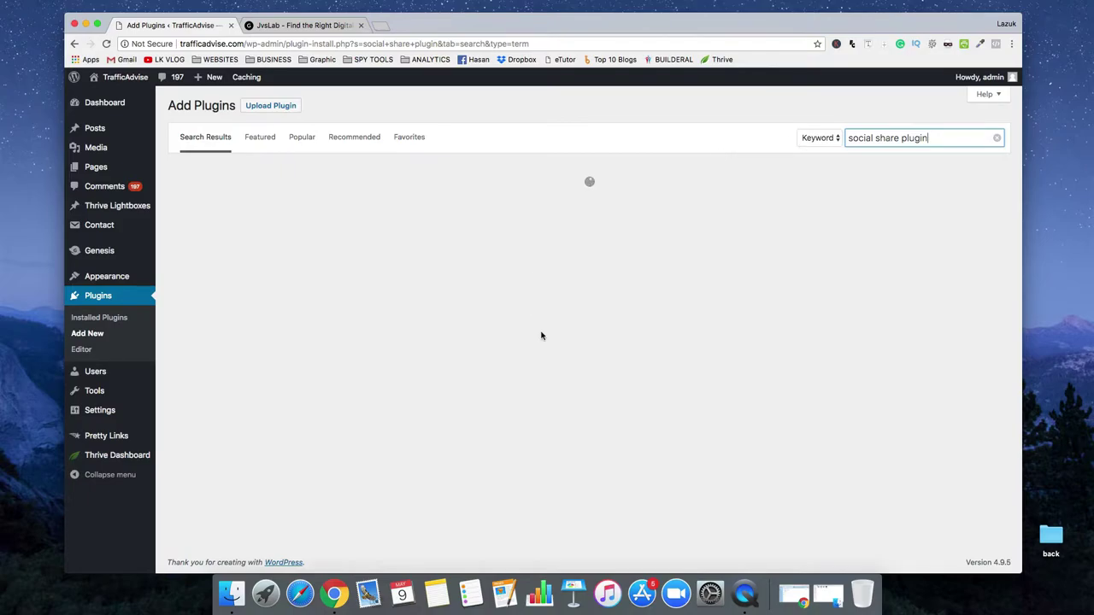
Find the Cresta Social Share Counter plugin in the results, install it and activate it
{"action": "scroll", "coordinate": [541, 336], "scroll_direction": "down", "scroll_amount": 5}
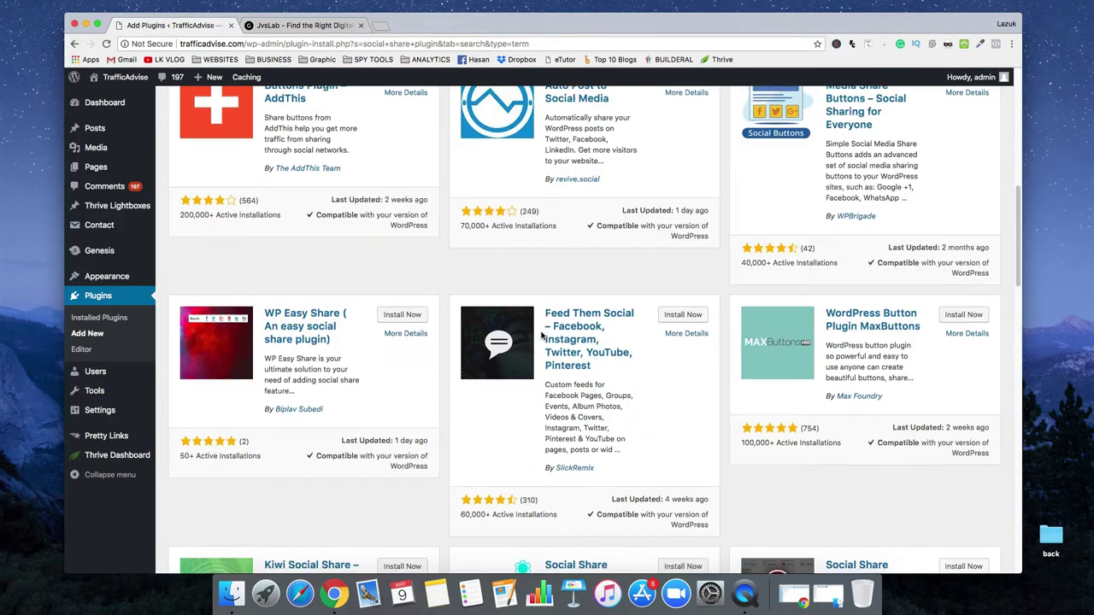
{"action": "scroll", "coordinate": [541, 336], "scroll_direction": "down", "scroll_amount": 10}
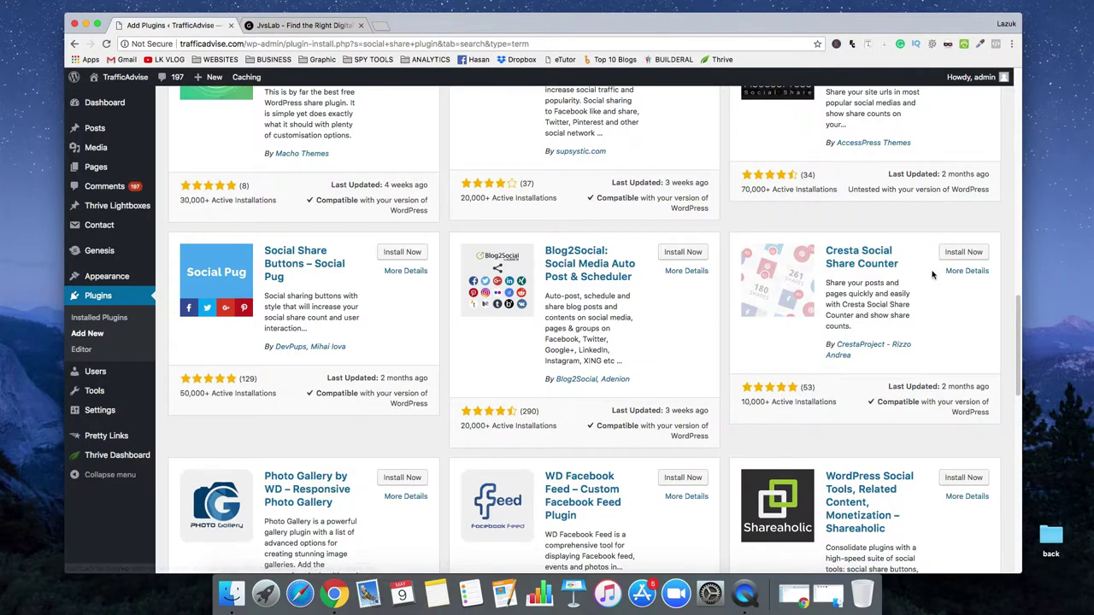
{"action": "left_click", "coordinate": [971, 255]}
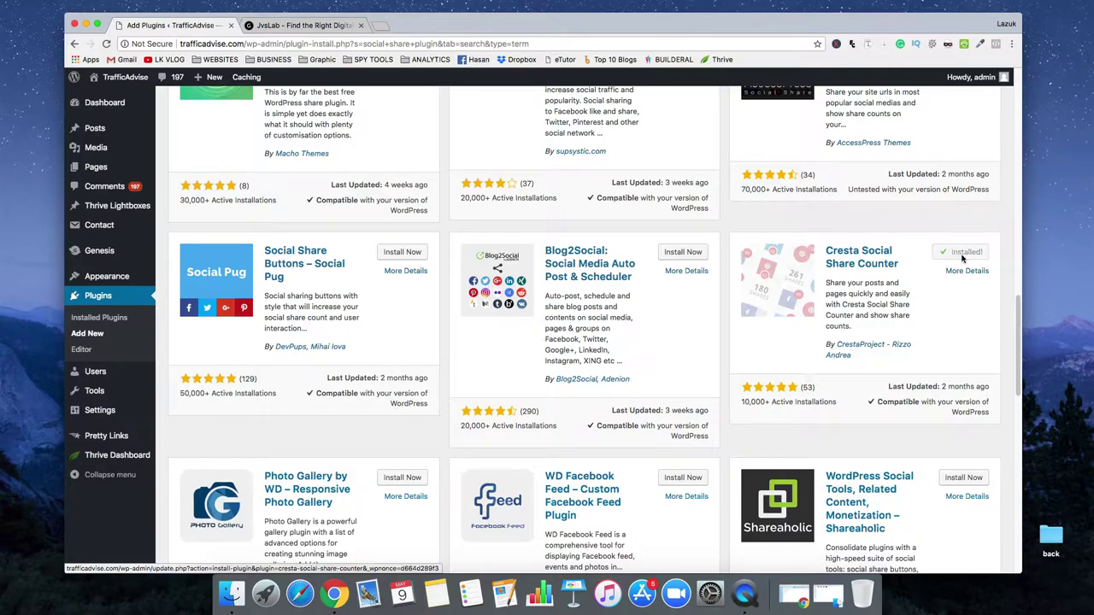
{"action": "left_click", "coordinate": [969, 253]}
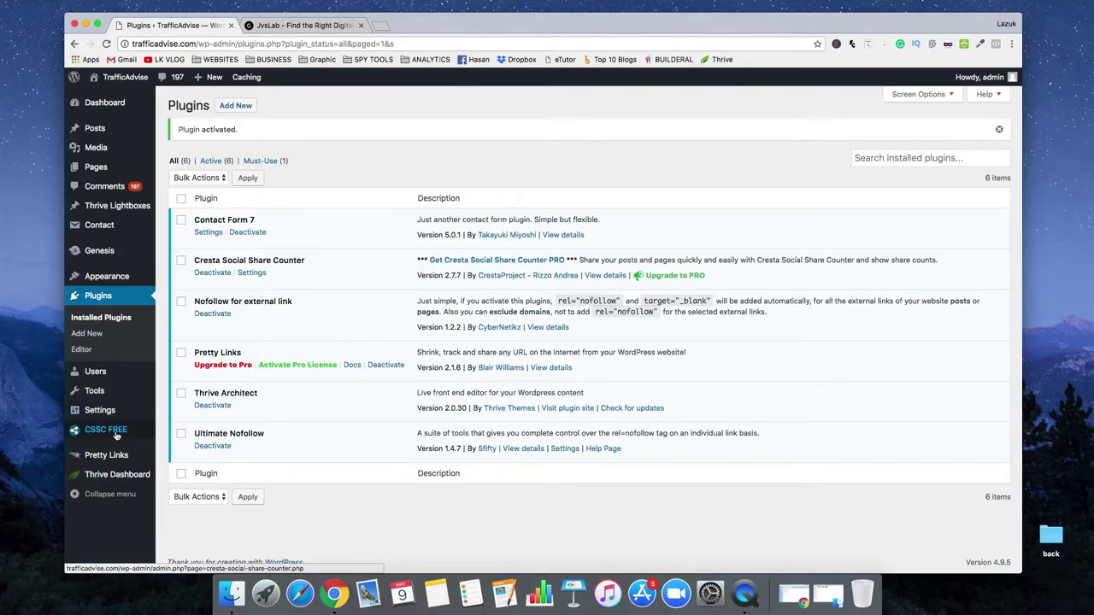
Open the Cresta Social Share Counter settings and review the button, style and display options
{"action": "left_click", "coordinate": [119, 432]}
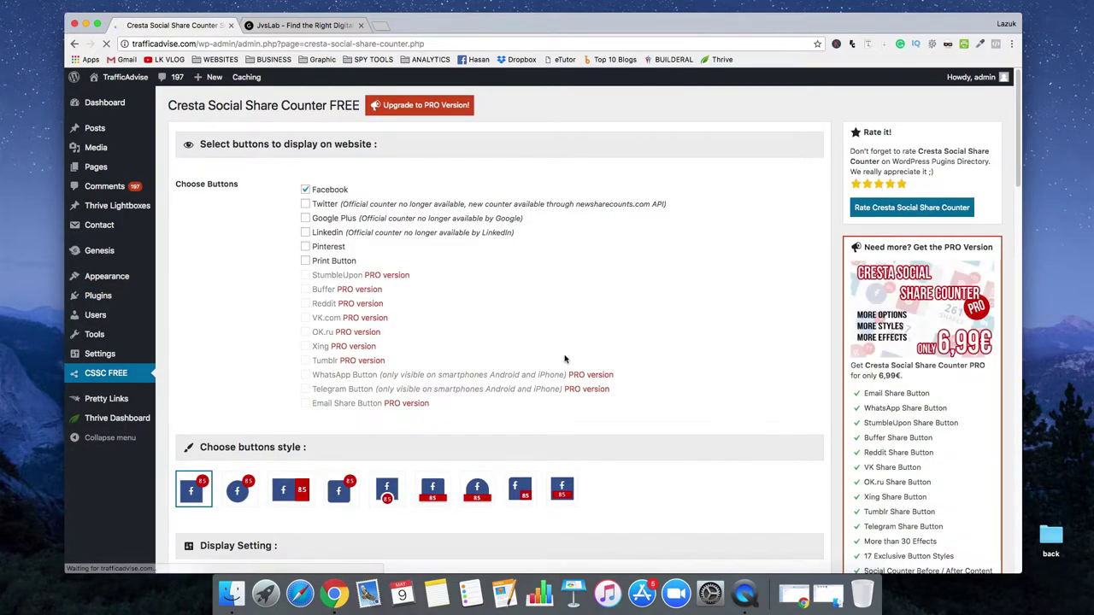
{"action": "scroll", "coordinate": [564, 366], "scroll_direction": "down", "scroll_amount": 2}
{"action": "scroll", "coordinate": [564, 366], "scroll_direction": "down", "scroll_amount": 4}
{"action": "scroll", "coordinate": [564, 366], "scroll_direction": "up", "scroll_amount": 6}
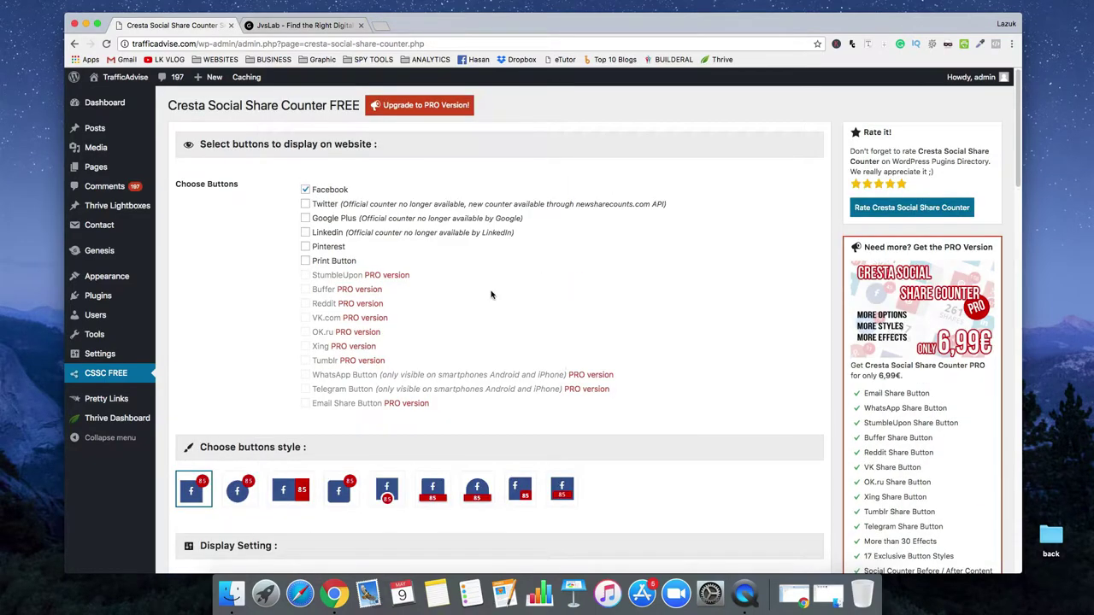
Enable the Twitter, Google Plus, Linkedin, Pinterest and Print share buttons in addition to Facebook
{"action": "left_click", "coordinate": [306, 204]}
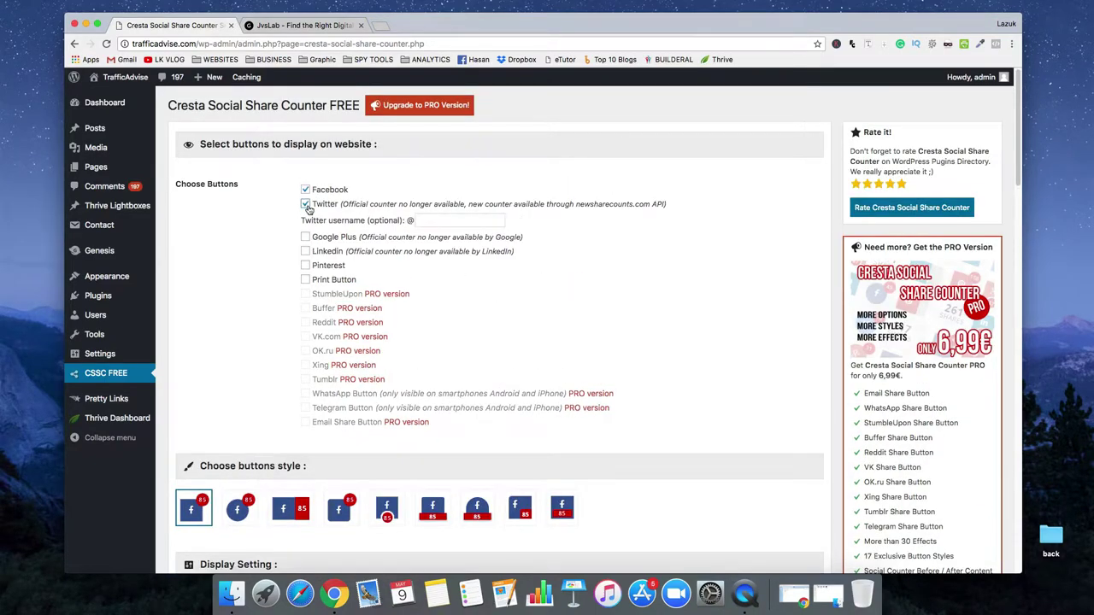
{"action": "left_click", "coordinate": [306, 237]}
{"action": "left_click", "coordinate": [306, 251]}
{"action": "left_click", "coordinate": [306, 266]}
{"action": "left_click", "coordinate": [306, 280]}
Enter "wamdigi" as the optional Twitter username for the Twitter share button
{"action": "left_click", "coordinate": [422, 221]}
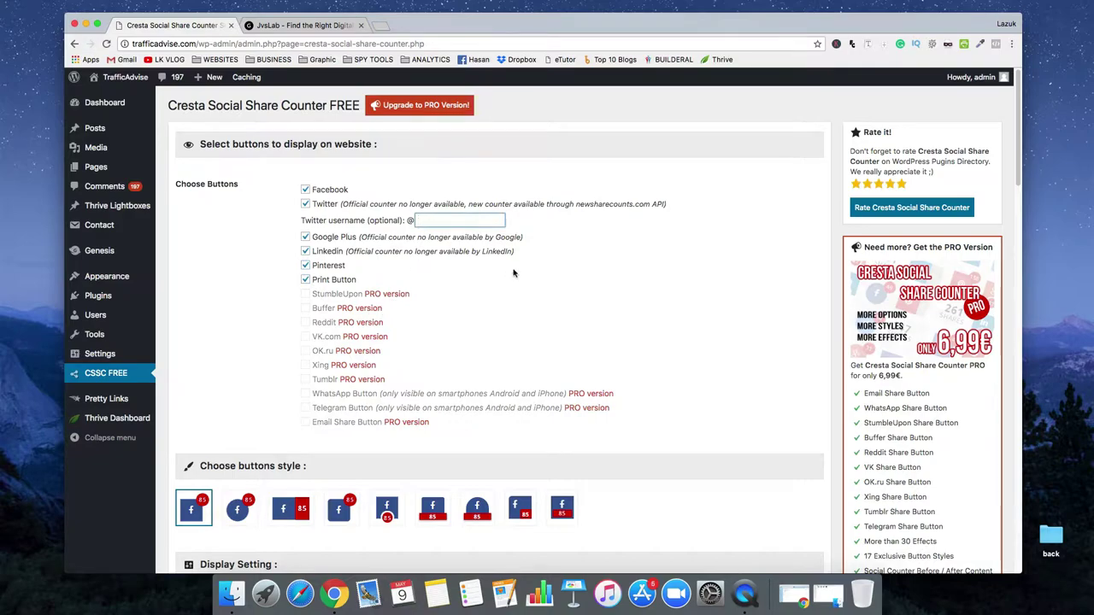
{"action": "type", "text": "wamdigi"}
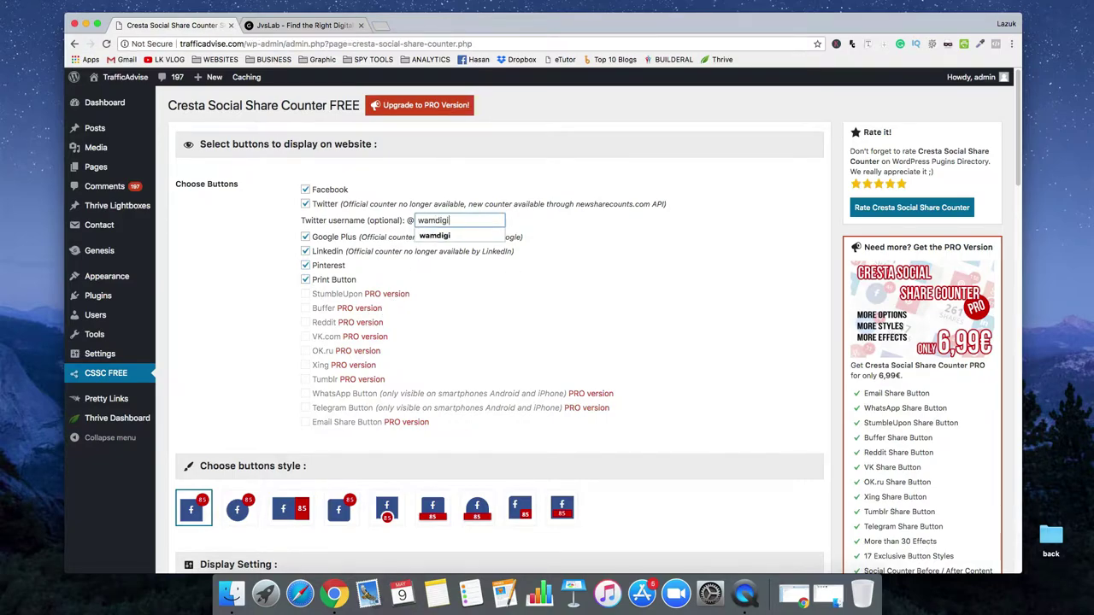
{"action": "left_click", "coordinate": [722, 234]}
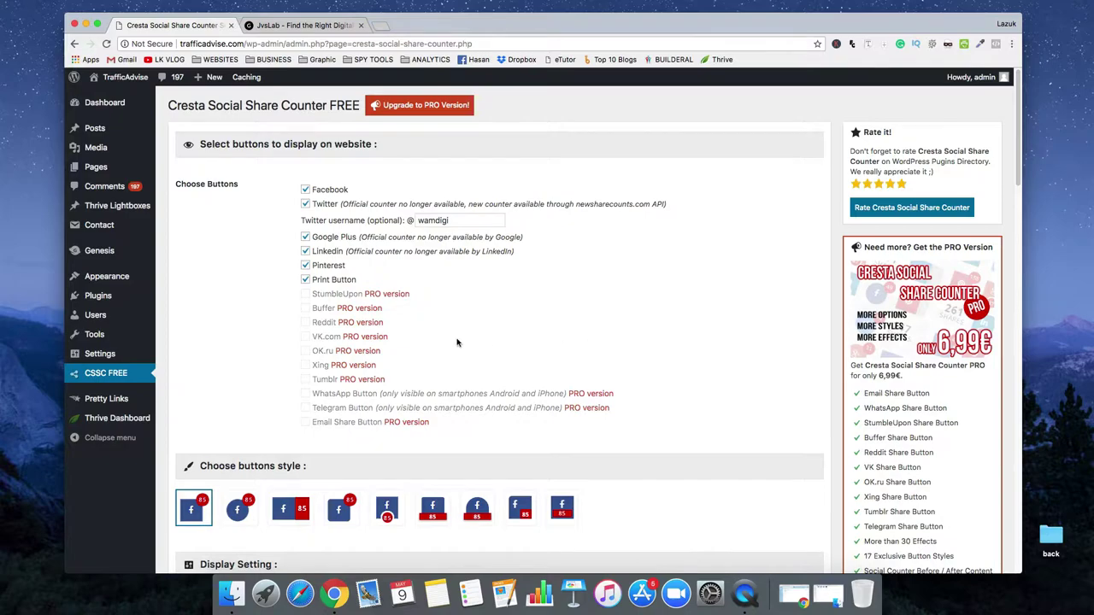
Choose the fourth button style, the rounded square with a round count badge at its upper-right corner
{"action": "scroll", "coordinate": [457, 342], "scroll_direction": "down", "scroll_amount": 5}
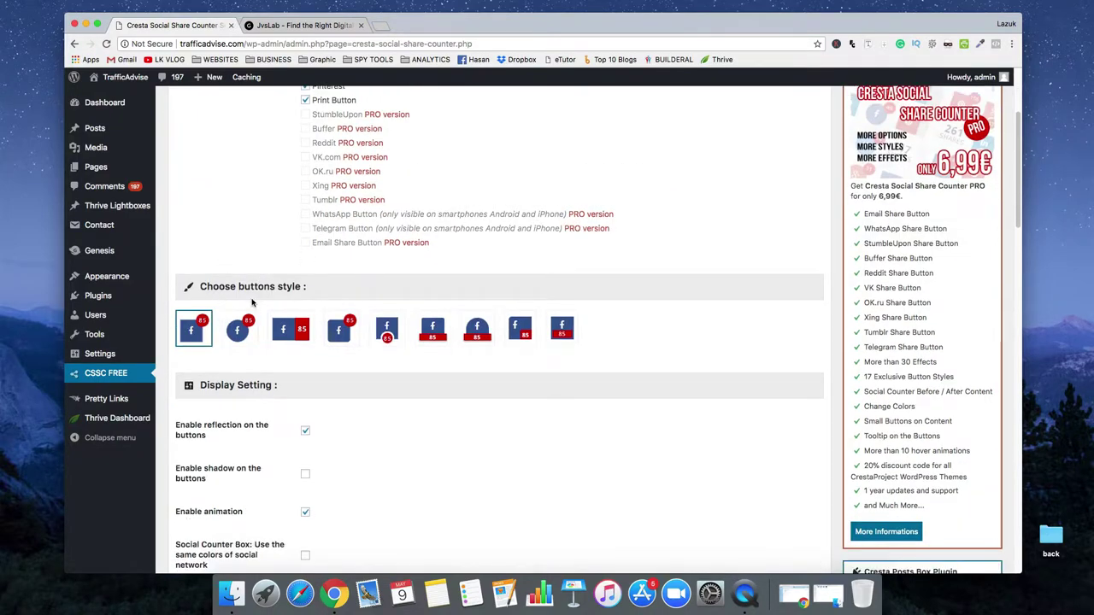
{"action": "left_click", "coordinate": [344, 340]}
{"action": "scroll", "coordinate": [389, 413], "scroll_direction": "down", "scroll_amount": 3}
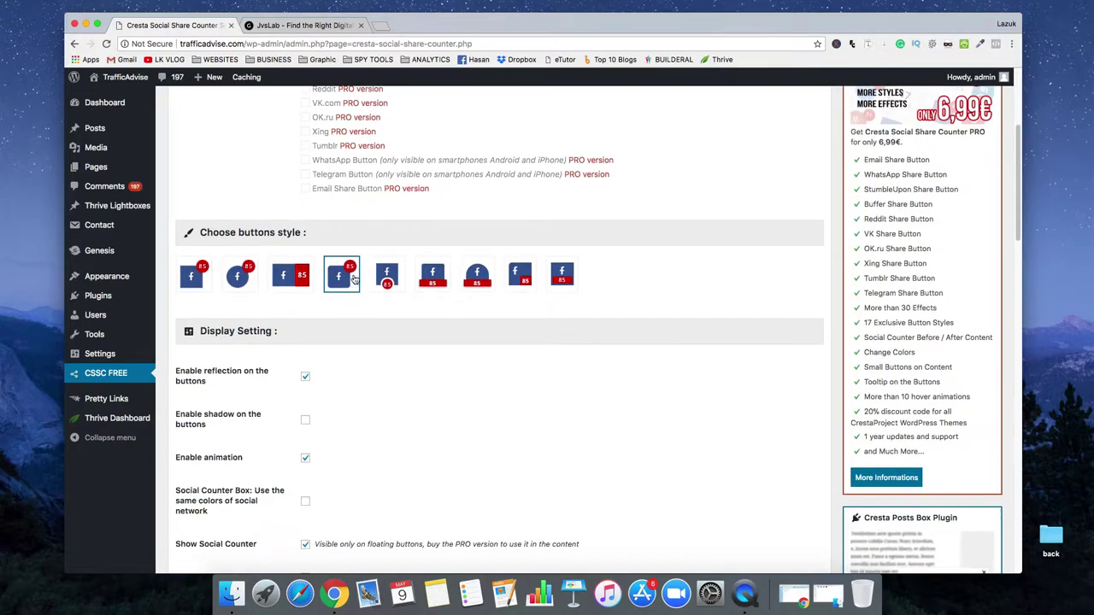
Review the display settings and the float position options for the share buttons
{"action": "scroll", "coordinate": [387, 390], "scroll_direction": "down", "scroll_amount": 1}
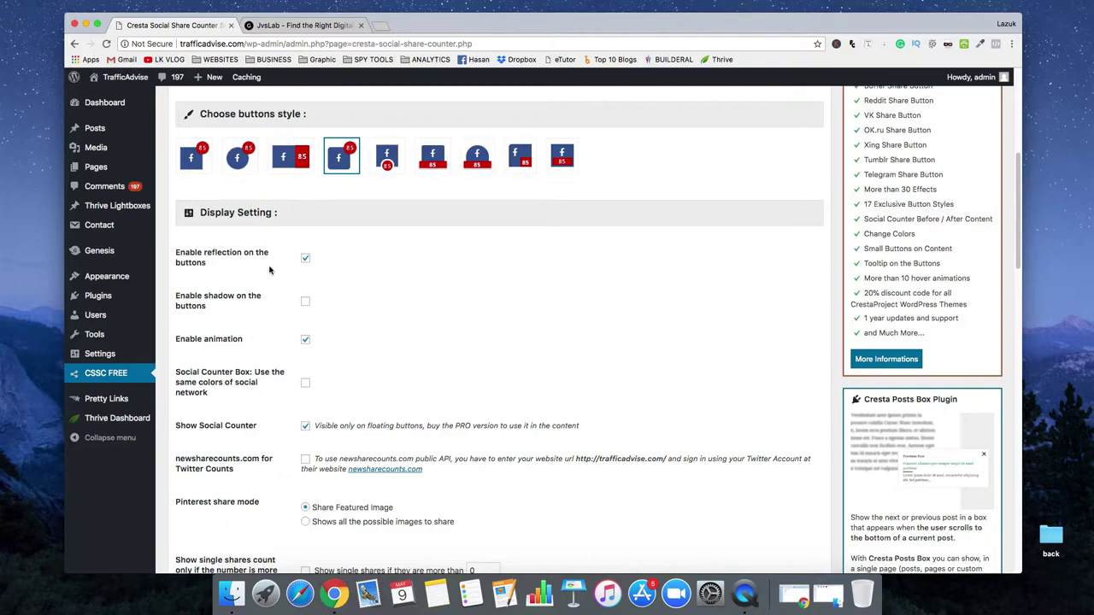
{"action": "scroll", "coordinate": [330, 362], "scroll_direction": "down", "scroll_amount": 2}
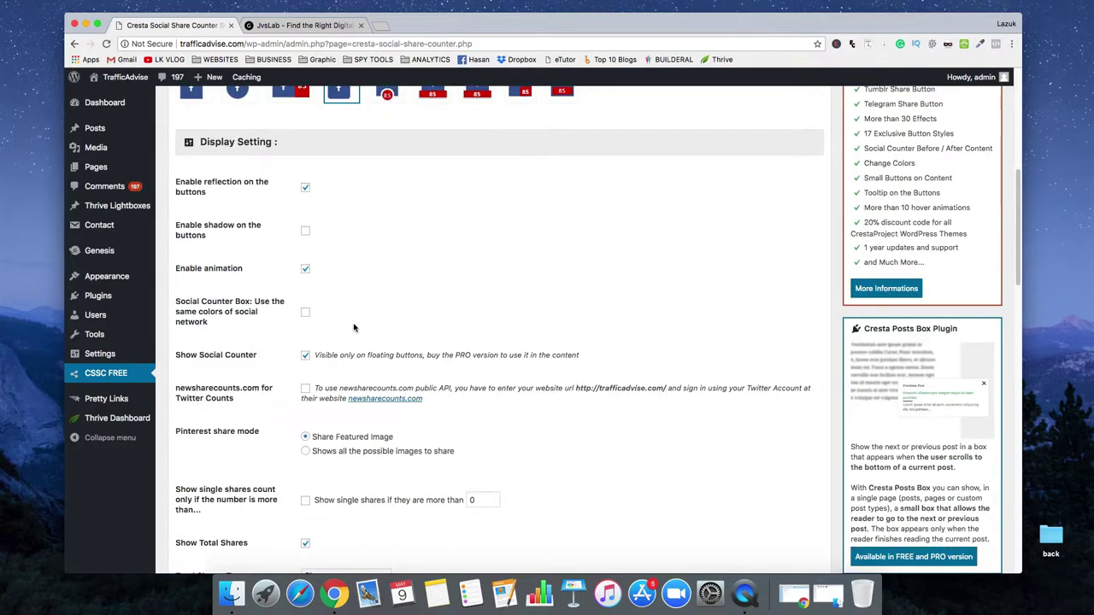
{"action": "scroll", "coordinate": [413, 366], "scroll_direction": "down", "scroll_amount": 5}
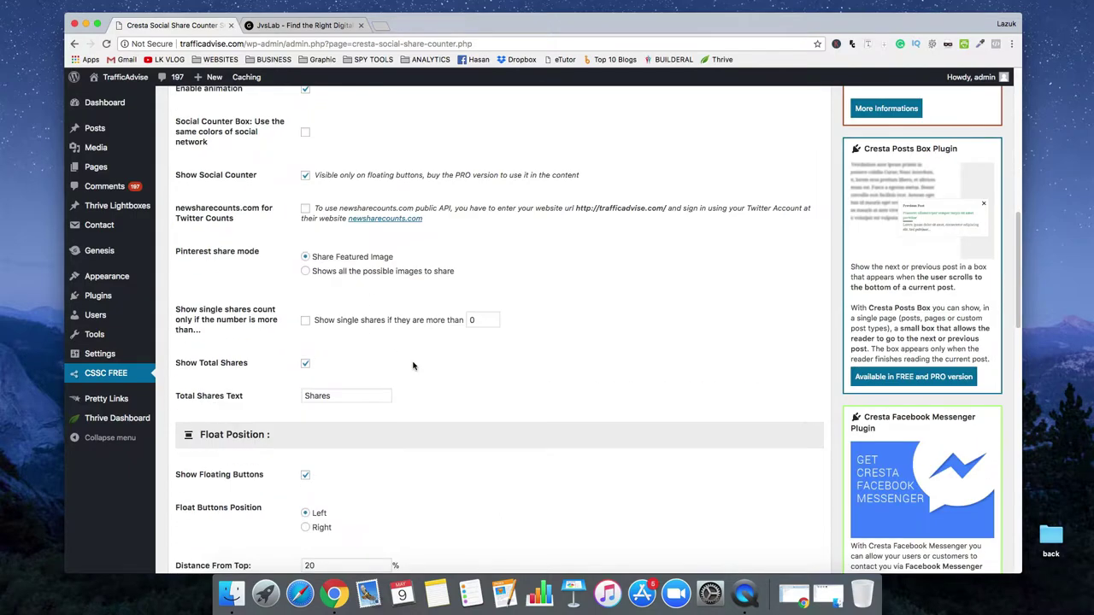
{"action": "scroll", "coordinate": [461, 342], "scroll_direction": "down", "scroll_amount": 8}
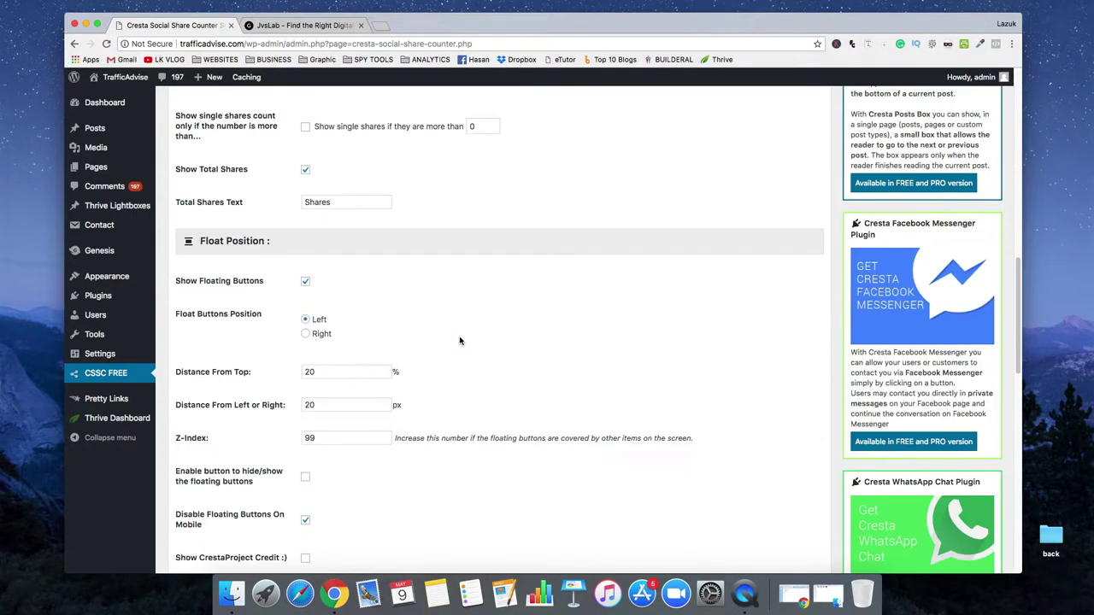
{"action": "scroll", "coordinate": [460, 341], "scroll_direction": "up", "scroll_amount": 1}
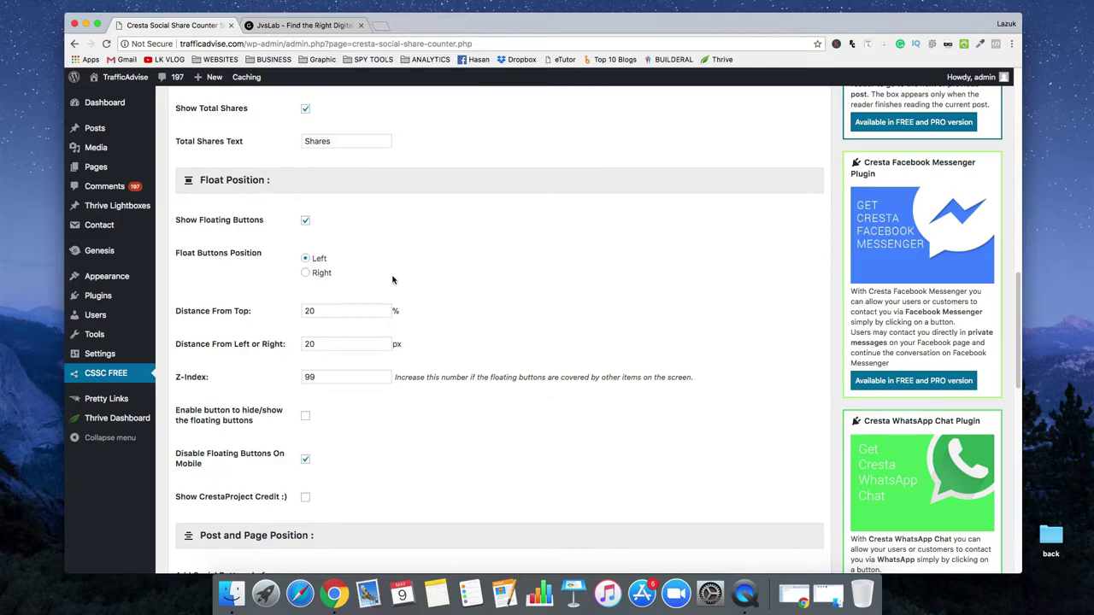
{"action": "scroll", "coordinate": [418, 280], "scroll_direction": "down", "scroll_amount": 1}
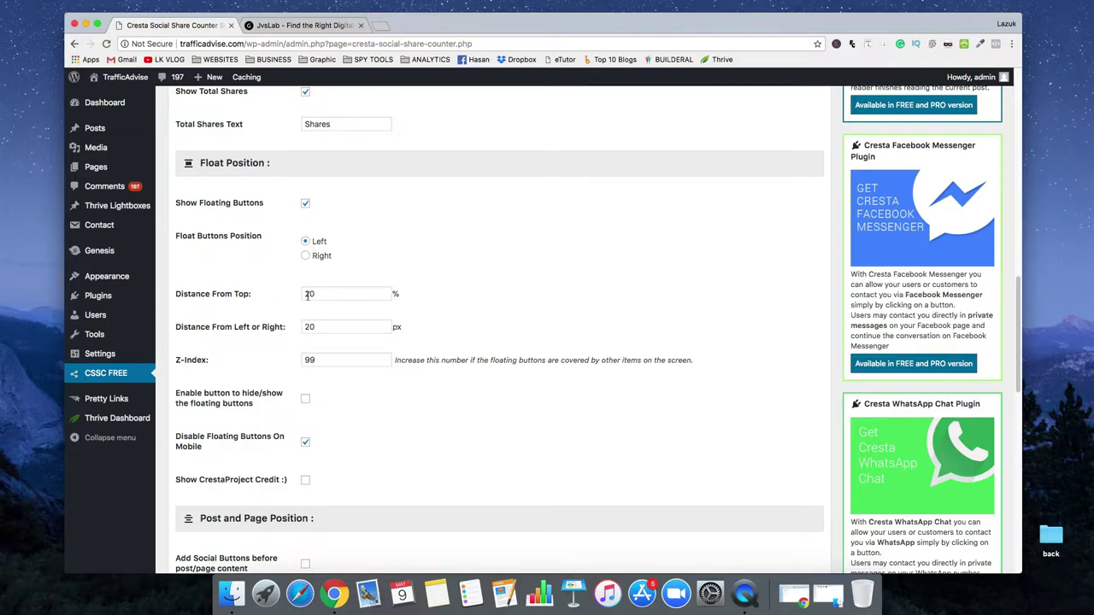
{"action": "scroll", "coordinate": [271, 341], "scroll_direction": "down", "scroll_amount": 5}
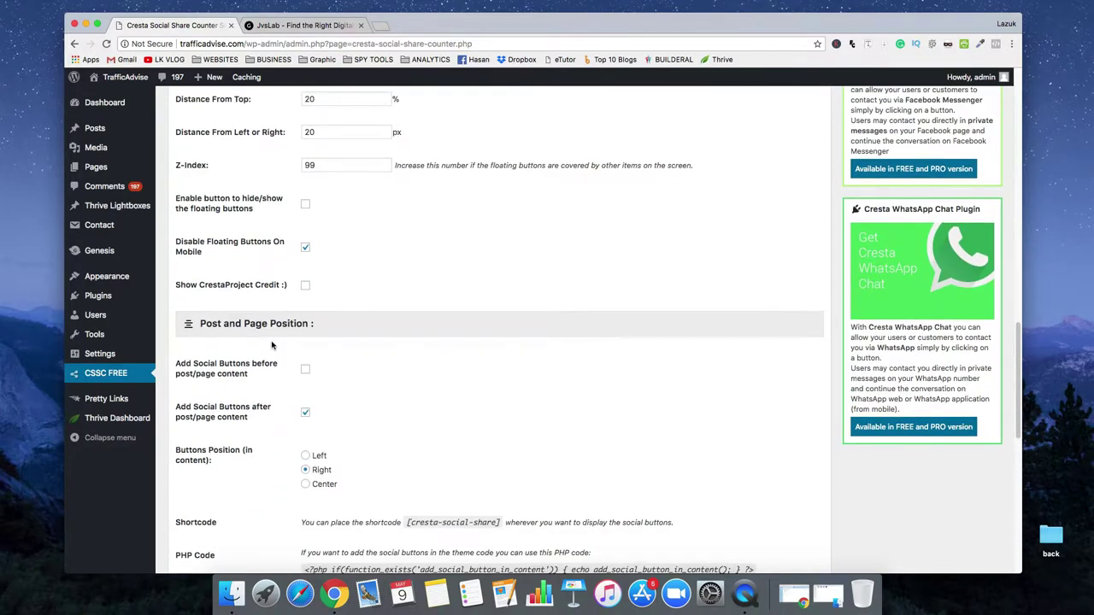
Turn off adding social buttons after the post/page content
{"action": "scroll", "coordinate": [271, 346], "scroll_direction": "down", "scroll_amount": 2}
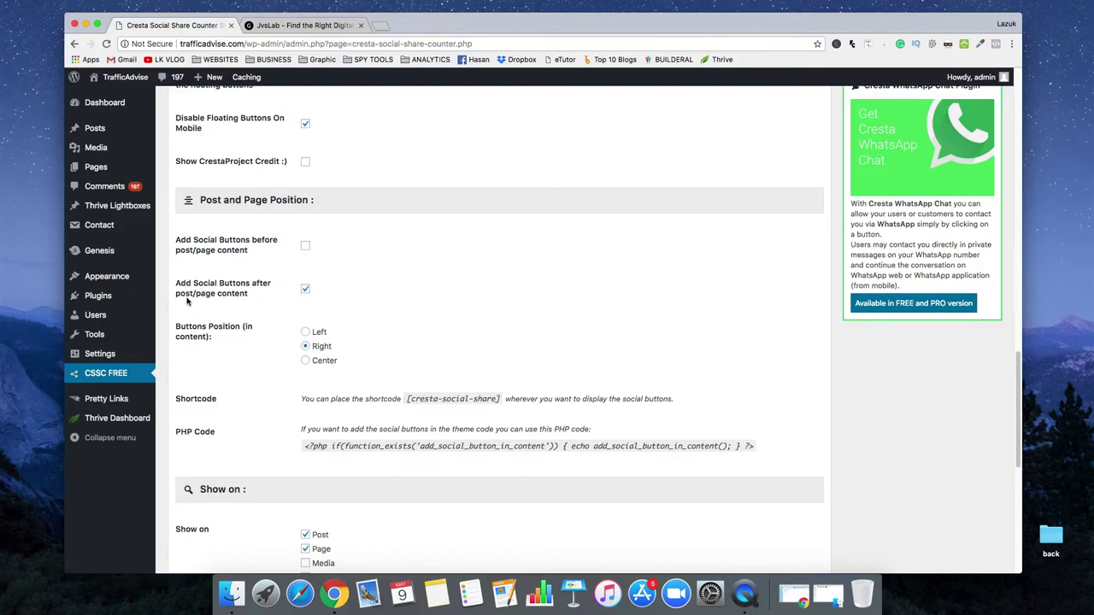
{"action": "left_click", "coordinate": [305, 290]}
{"action": "scroll", "coordinate": [266, 350], "scroll_direction": "down", "scroll_amount": 5}
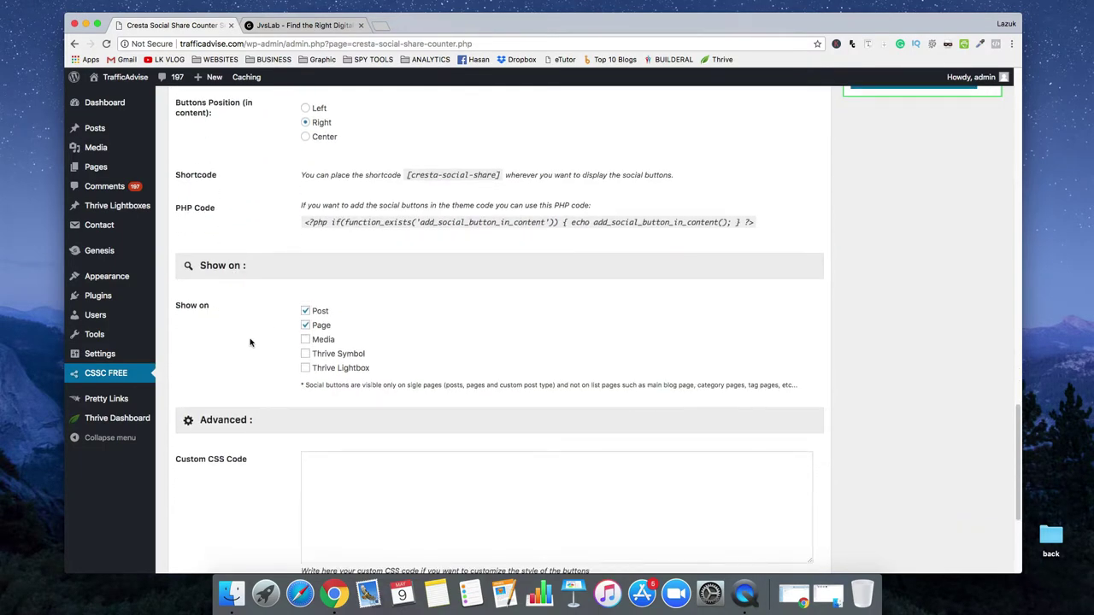
Exclude pages from the content types that show the buttons, keeping only posts, and save the plugin settings
{"action": "left_click", "coordinate": [306, 325]}
{"action": "scroll", "coordinate": [274, 353], "scroll_direction": "down", "scroll_amount": 1}
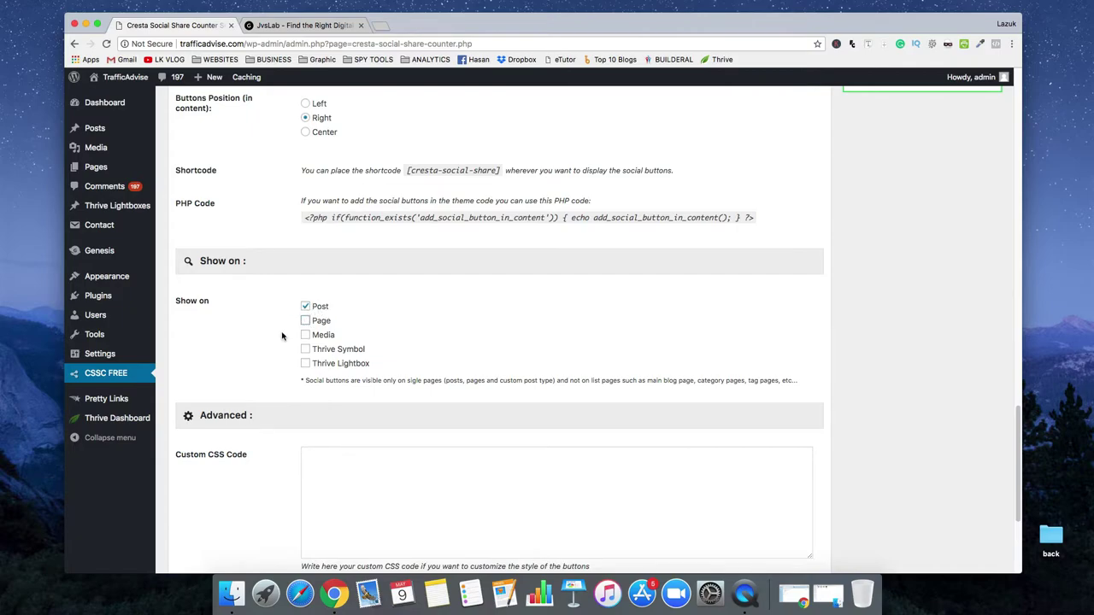
{"action": "scroll", "coordinate": [283, 338], "scroll_direction": "down", "scroll_amount": 1}
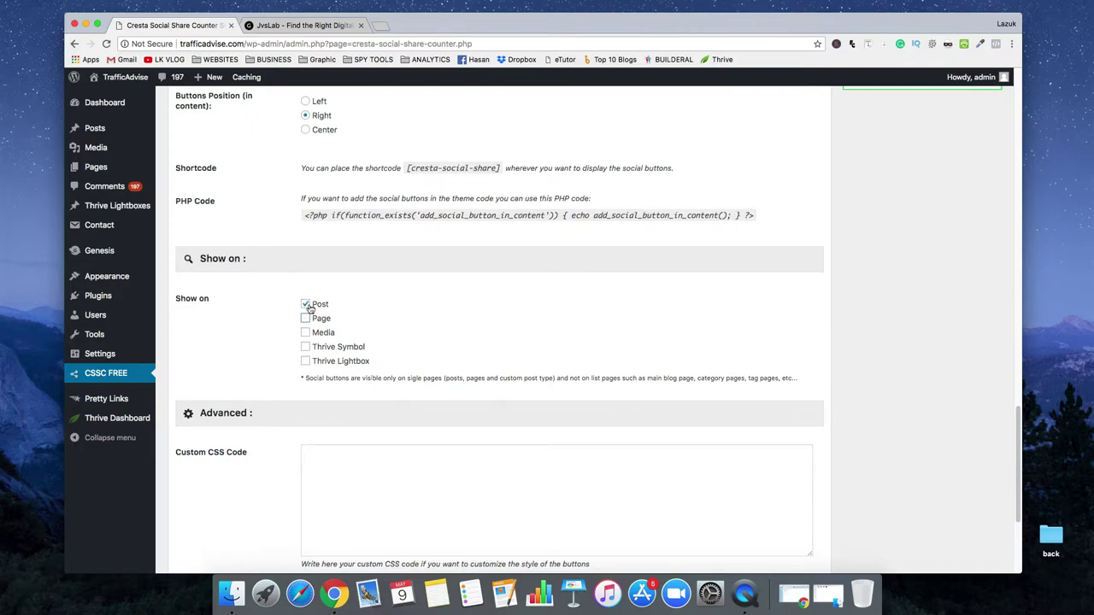
{"action": "scroll", "coordinate": [269, 368], "scroll_direction": "down", "scroll_amount": 2}
{"action": "scroll", "coordinate": [268, 360], "scroll_direction": "down", "scroll_amount": 4}
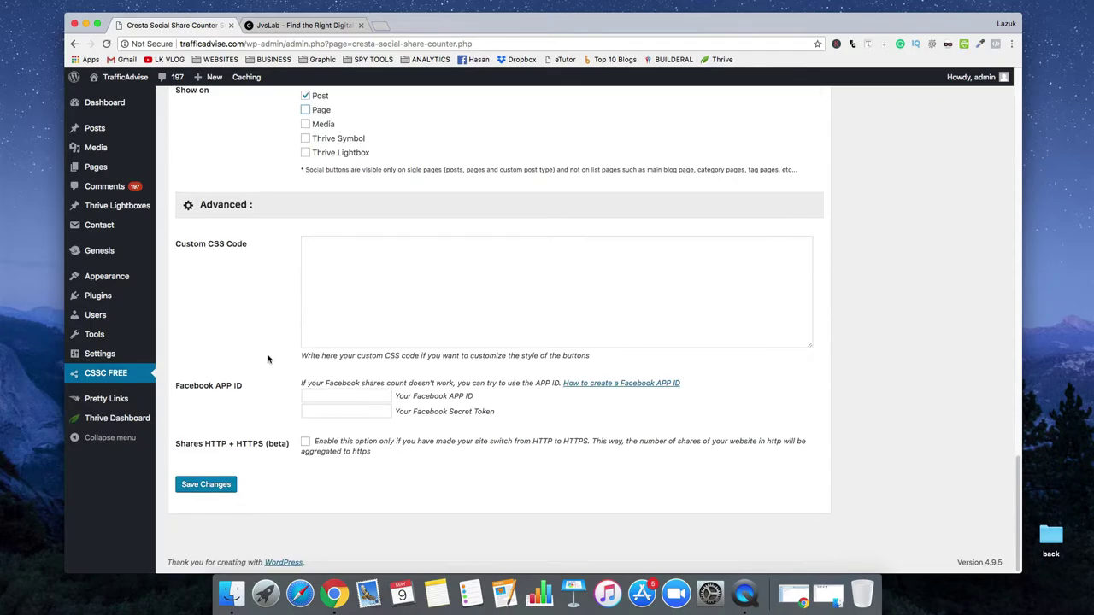
{"action": "left_click", "coordinate": [212, 490]}
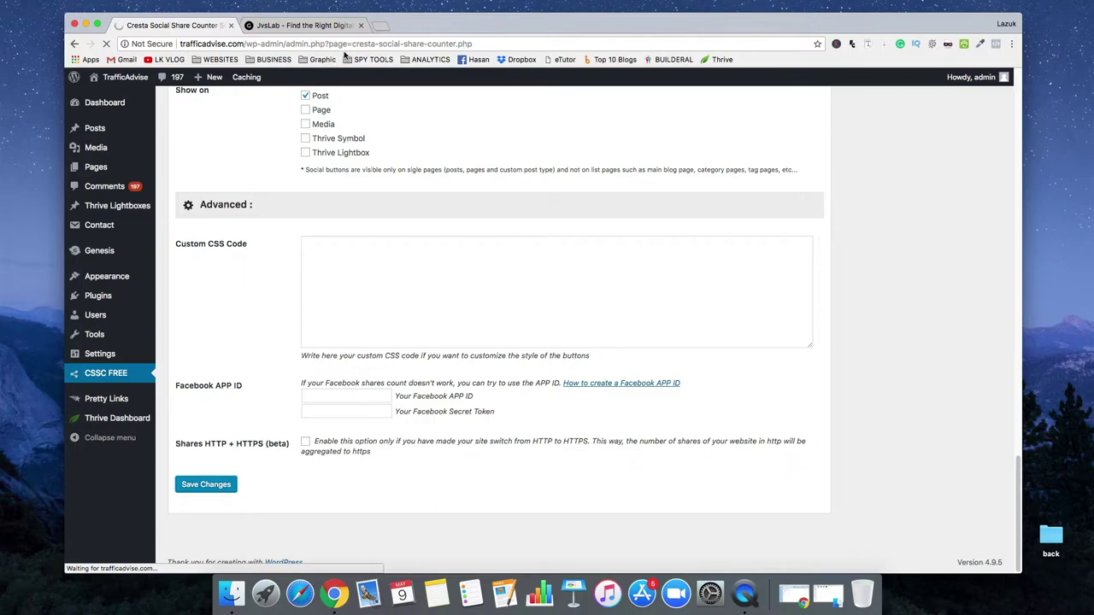
Close the JvsLab browser tab and open the list of all posts in a new tab
{"action": "left_click", "coordinate": [360, 25]}
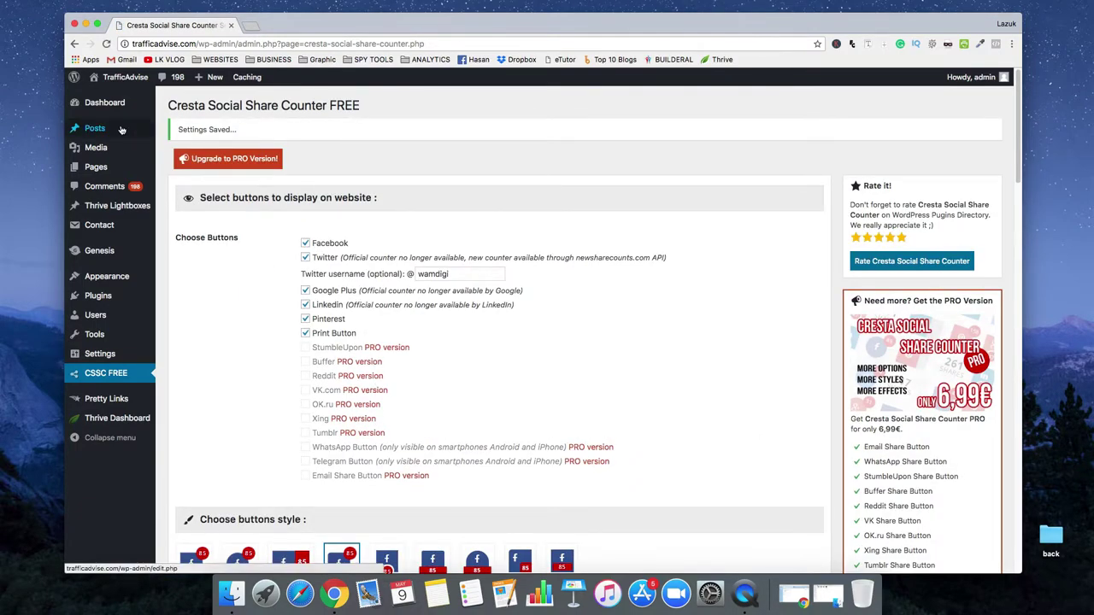
{"action": "mouse_move", "coordinate": [129, 132]}
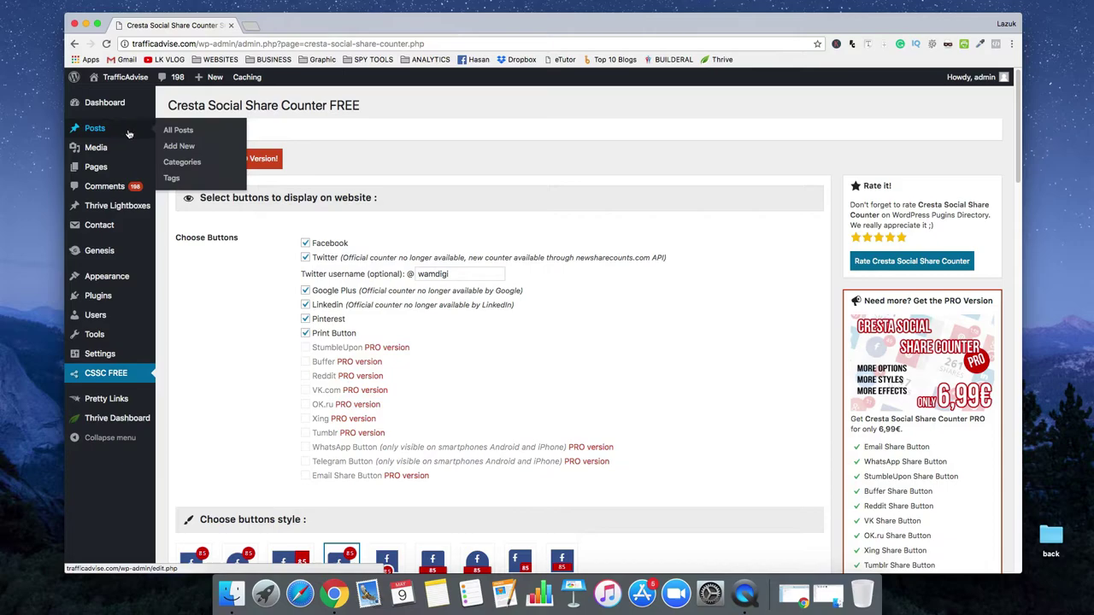
{"action": "right_click", "coordinate": [180, 132]}
{"action": "left_click", "coordinate": [411, 139]}
{"action": "mouse_move", "coordinate": [122, 133]}
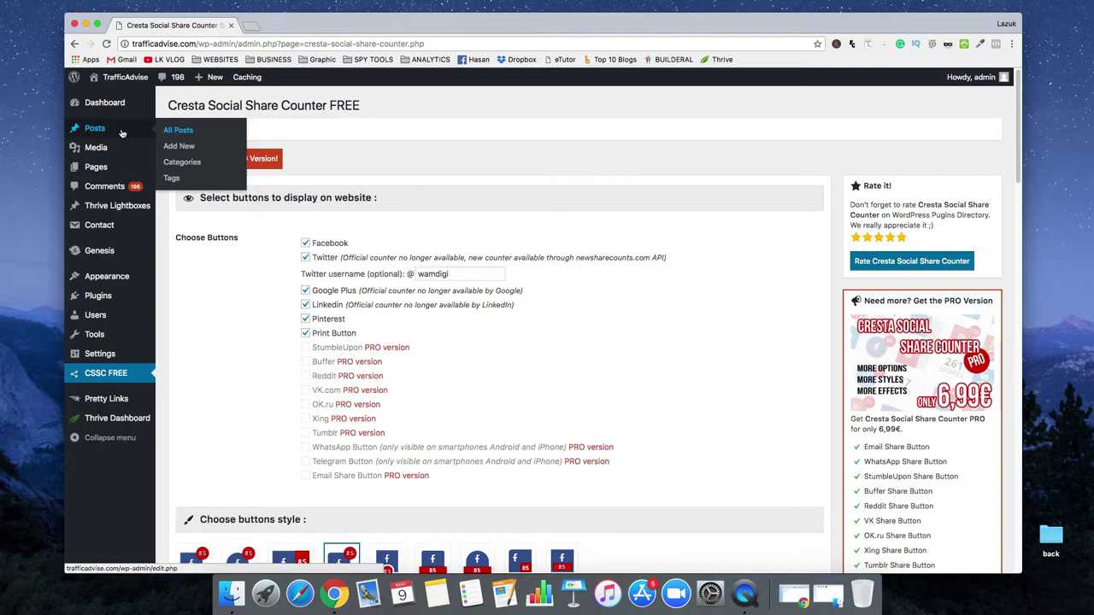
{"action": "right_click", "coordinate": [180, 138]}
{"action": "left_click", "coordinate": [193, 137]}
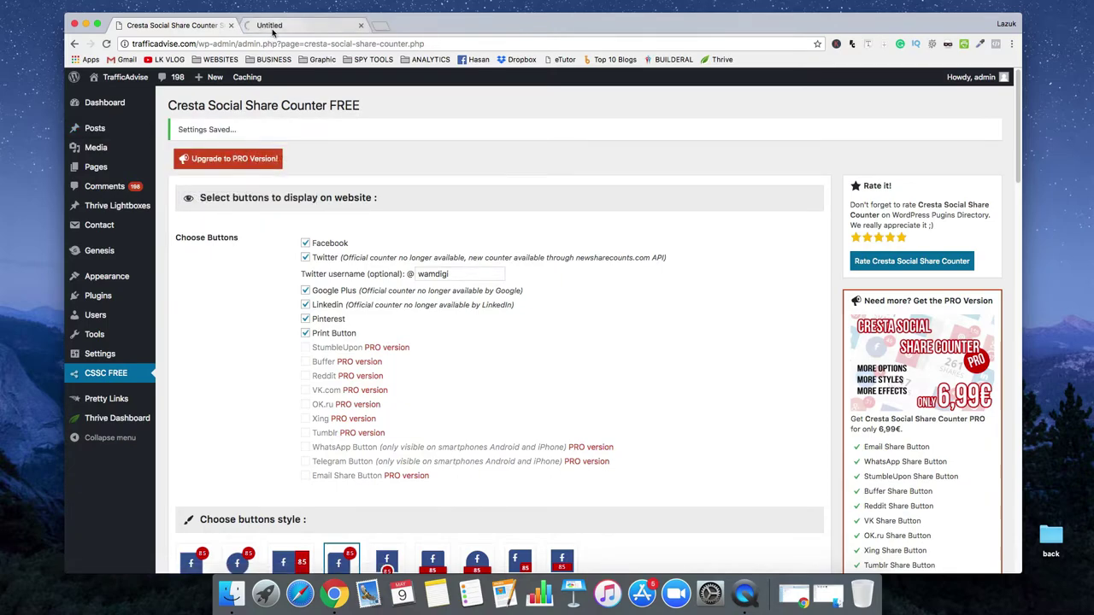
{"action": "left_click", "coordinate": [273, 30]}
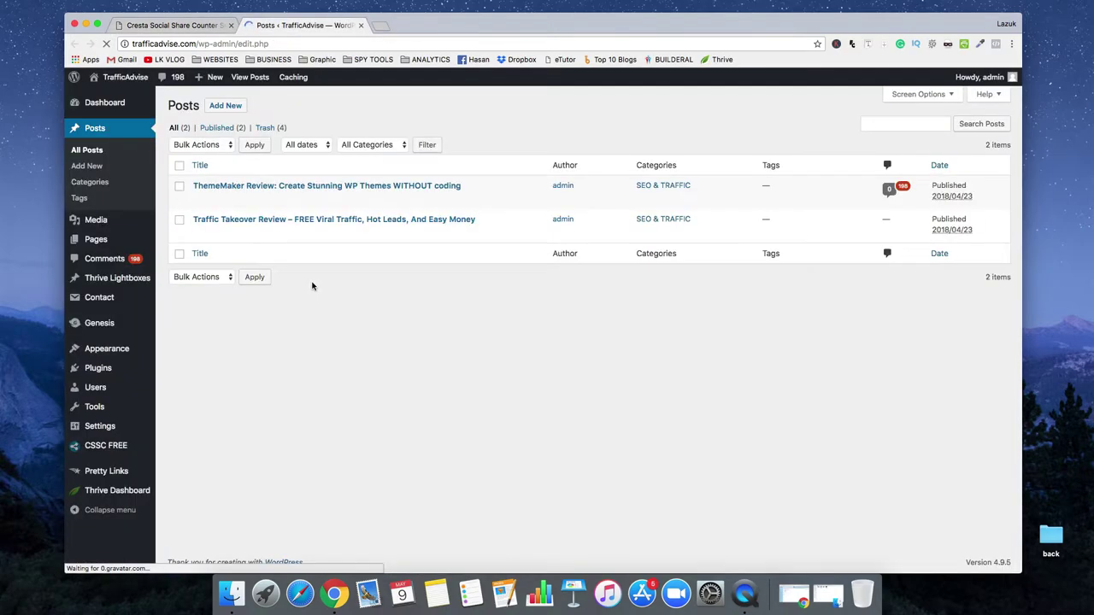
View the published ThemeMaker Review post in a new tab and check how its floating share buttons behave along the page
{"action": "mouse_move", "coordinate": [246, 202]}
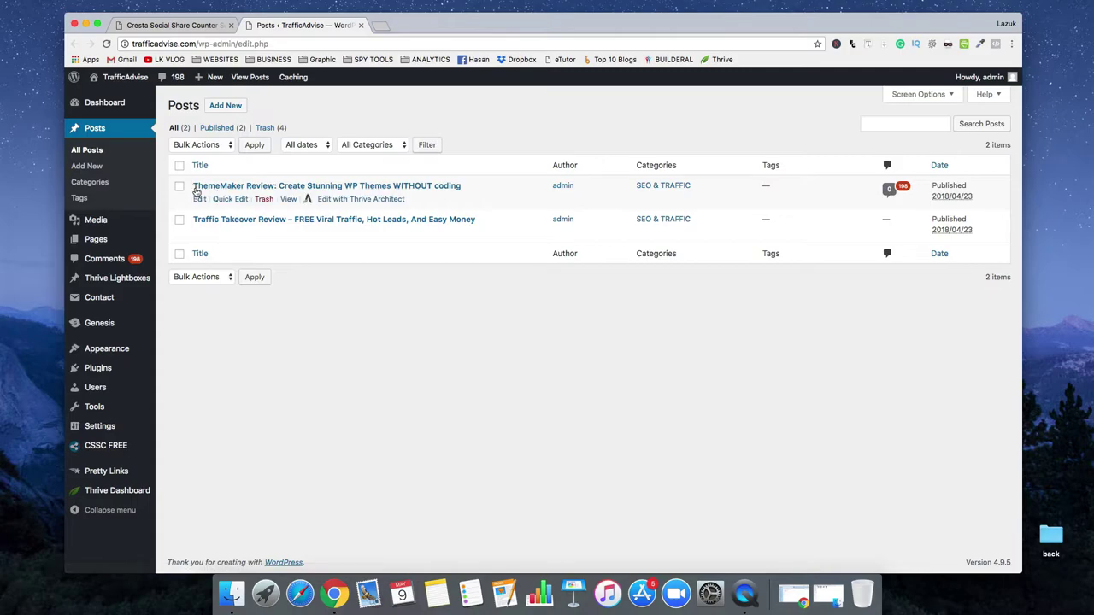
{"action": "right_click", "coordinate": [288, 201]}
{"action": "left_click", "coordinate": [338, 204]}
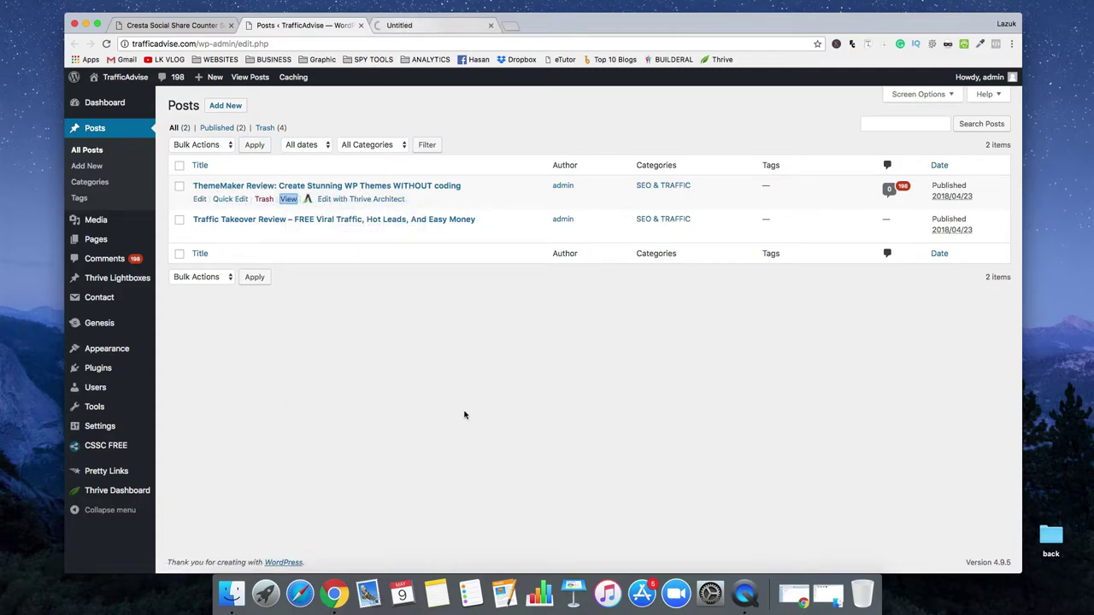
{"action": "key", "text": "ctrl+Tab"}
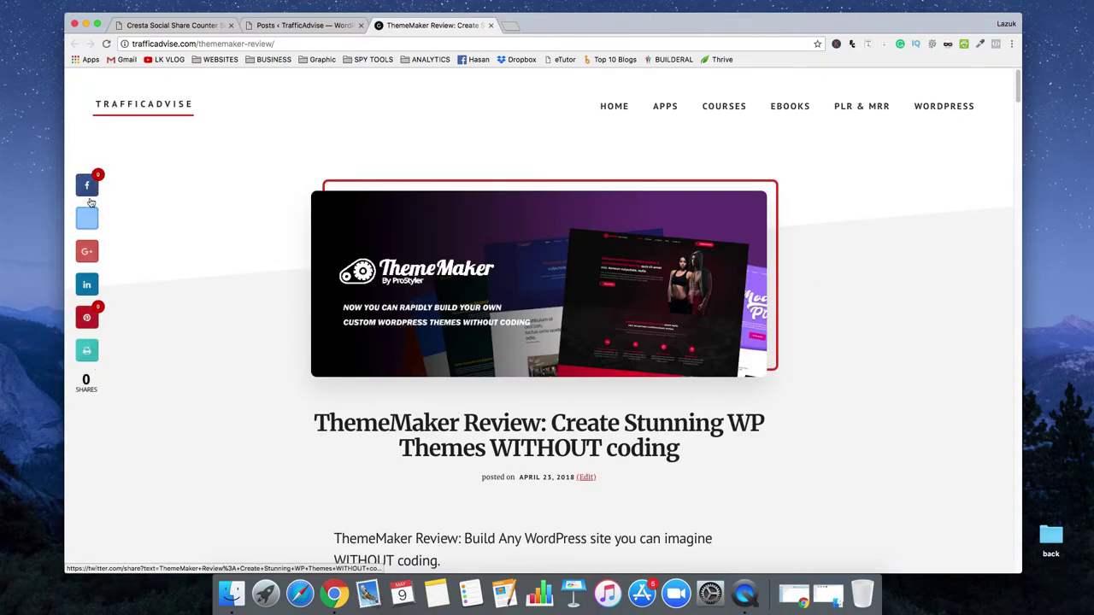
{"action": "scroll", "coordinate": [221, 390], "scroll_direction": "down", "scroll_amount": 3}
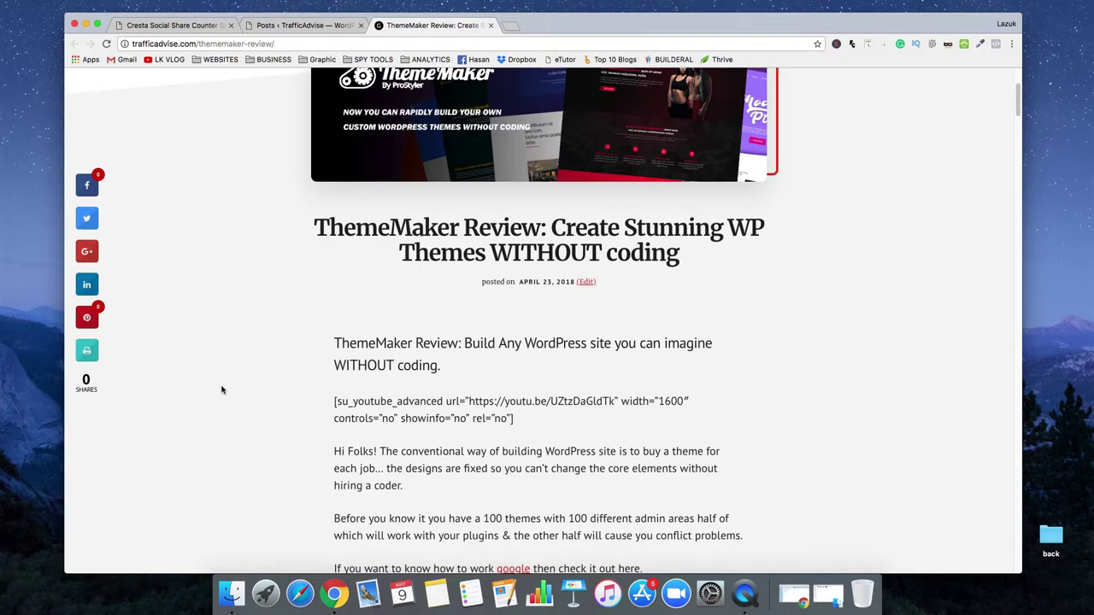
{"action": "scroll", "coordinate": [181, 322], "scroll_direction": "up", "scroll_amount": 3}
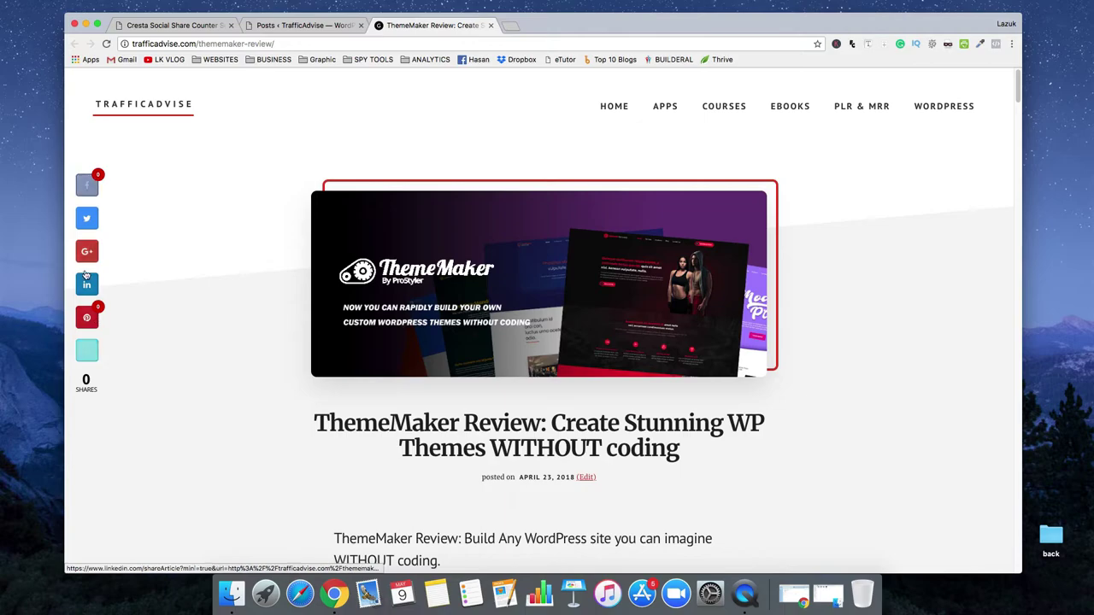
Return to the share counter settings, set the floating buttons' distance from top to 32% and save the changes
{"action": "left_click", "coordinate": [154, 26]}
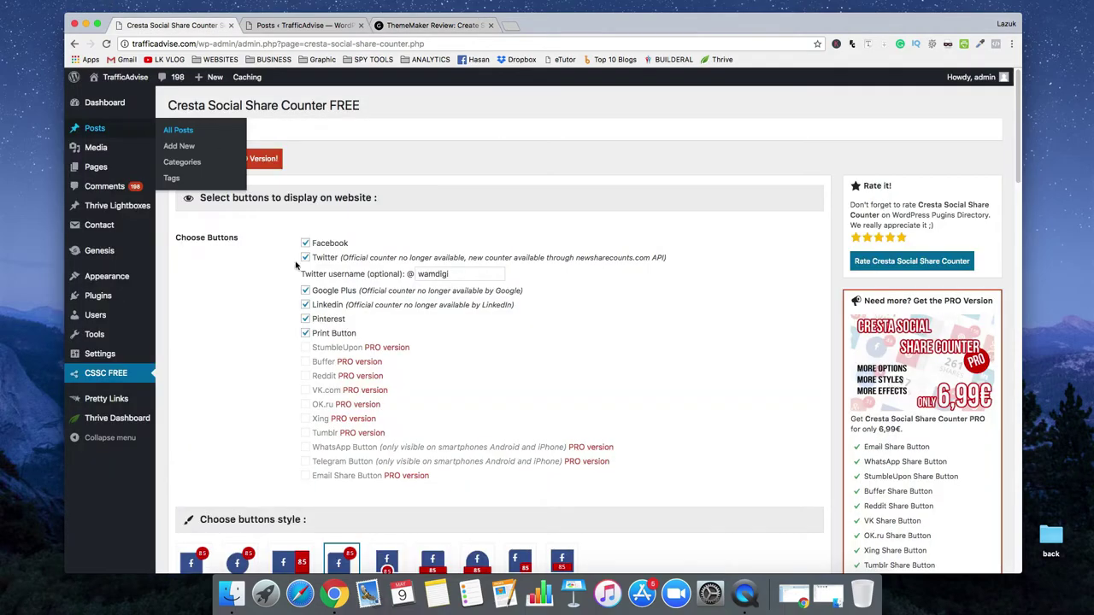
{"action": "scroll", "coordinate": [314, 306], "scroll_direction": "down", "scroll_amount": 15}
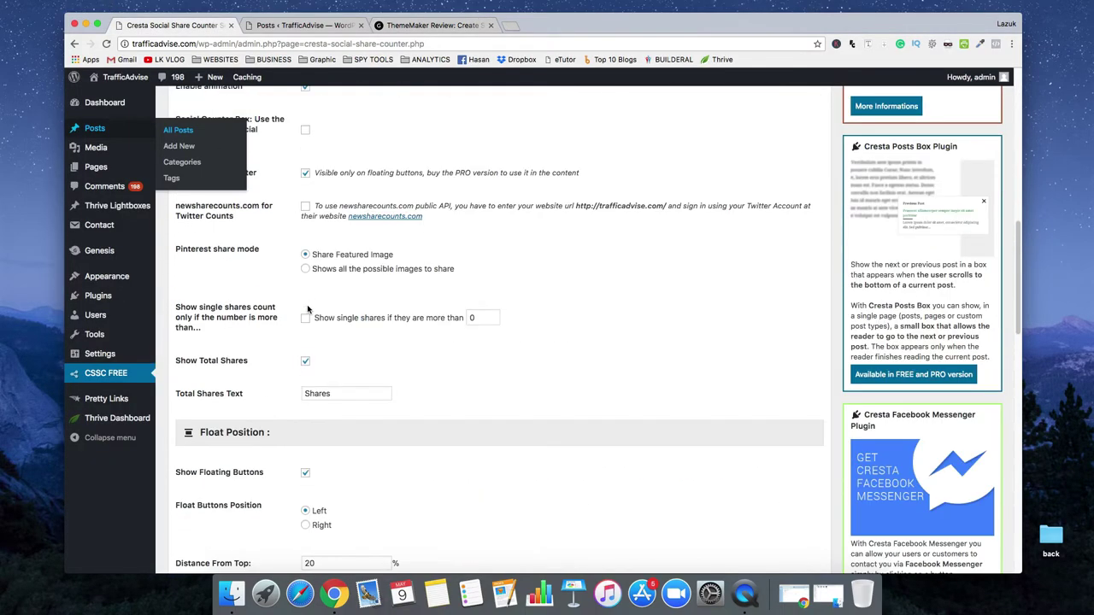
{"action": "scroll", "coordinate": [384, 315], "scroll_direction": "down", "scroll_amount": 2}
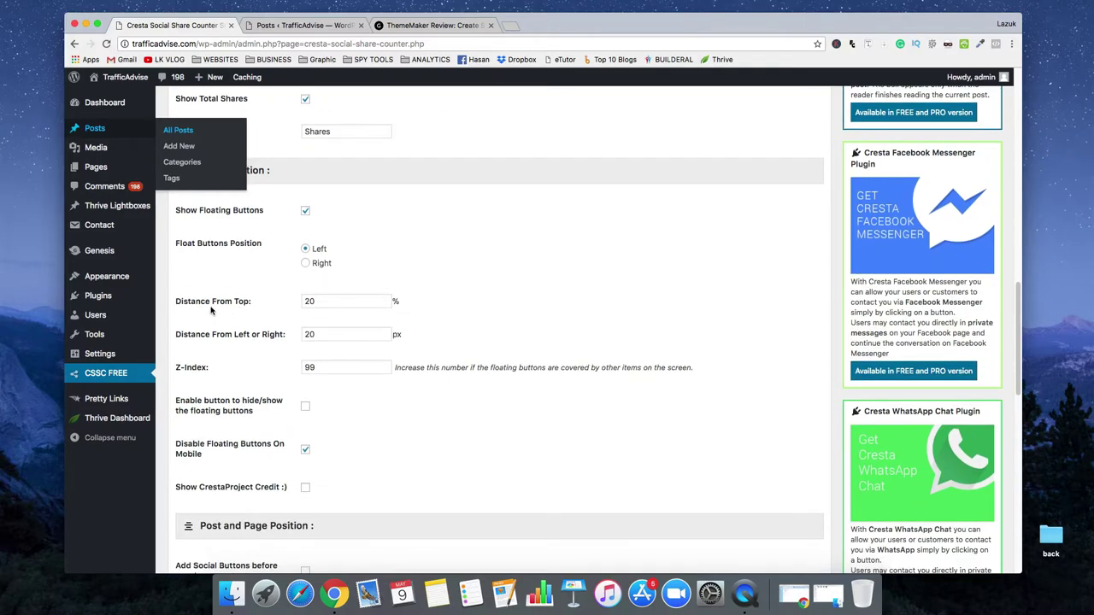
{"action": "left_click_drag", "start_coordinate": [339, 304], "coordinate": [293, 308]}
{"action": "type", "text": "32"}
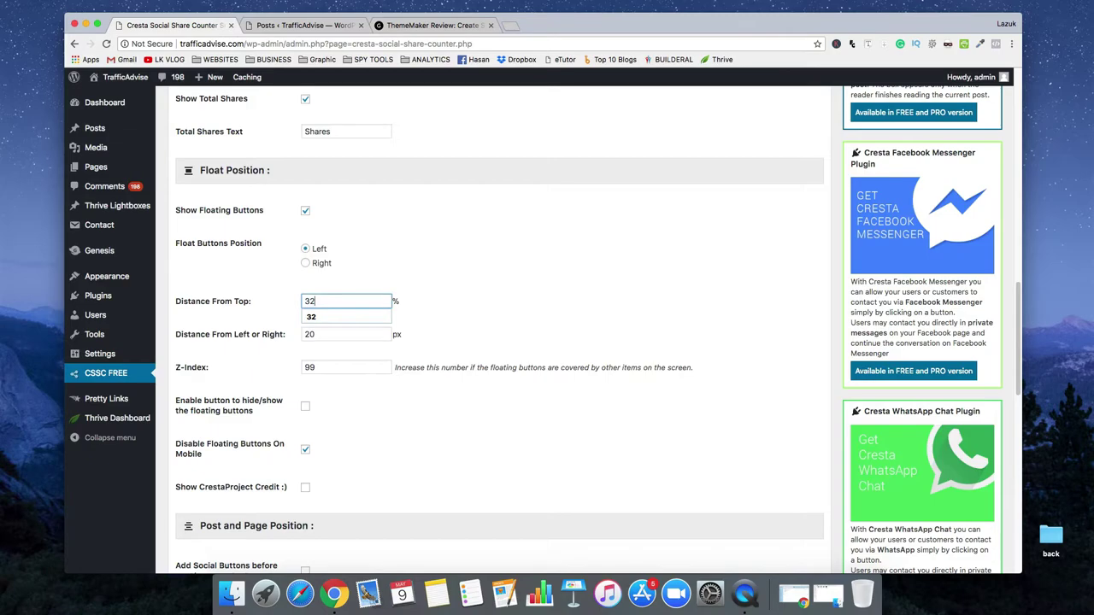
{"action": "left_click", "coordinate": [503, 305]}
{"action": "scroll", "coordinate": [460, 444], "scroll_direction": "down", "scroll_amount": 10}
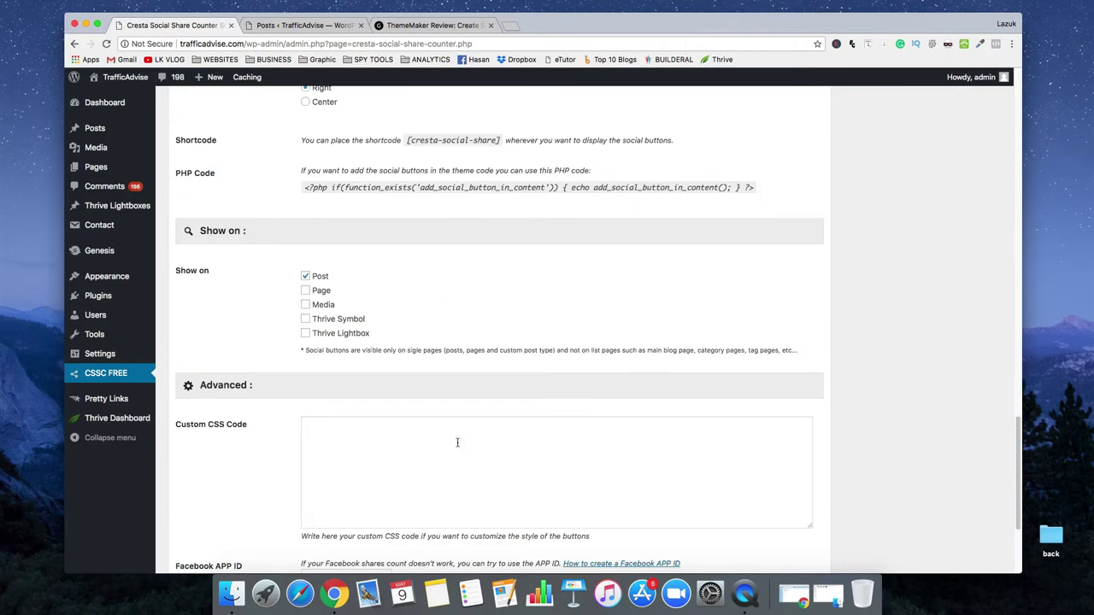
{"action": "left_click", "coordinate": [207, 482]}
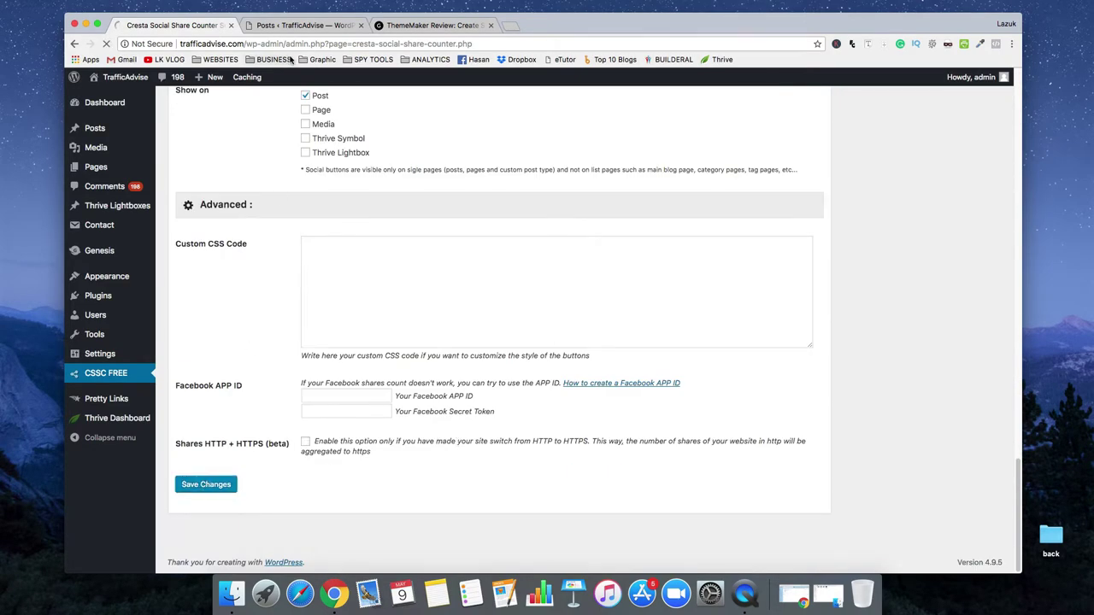
Reload the published ThemeMaker Review post and check the floating share buttons' vertical position on the page
{"action": "left_click", "coordinate": [419, 26]}
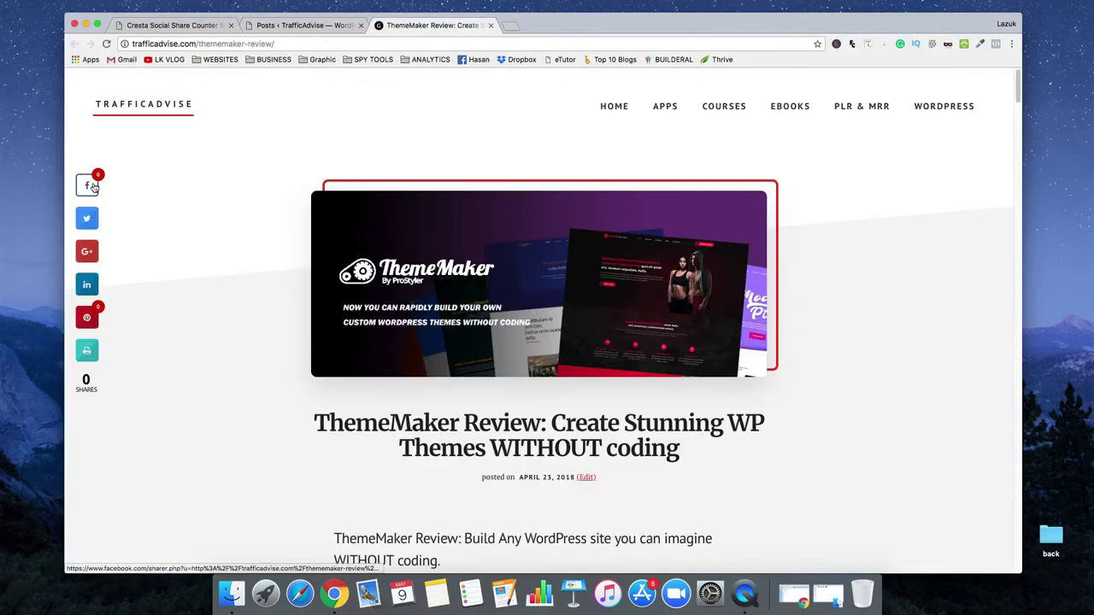
{"action": "right_click", "coordinate": [175, 226]}
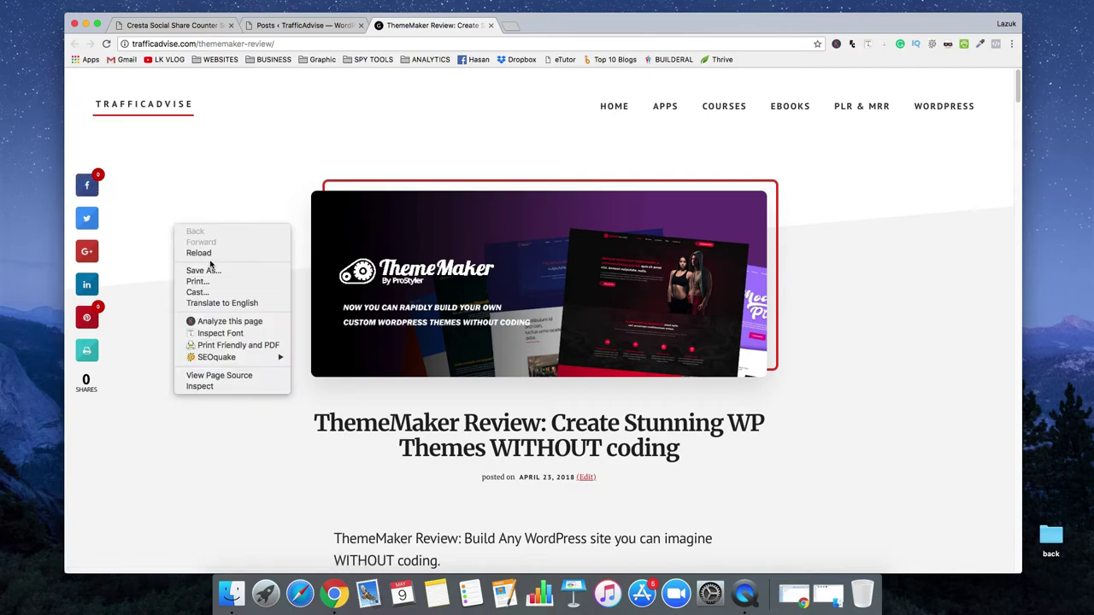
{"action": "left_click", "coordinate": [198, 253]}
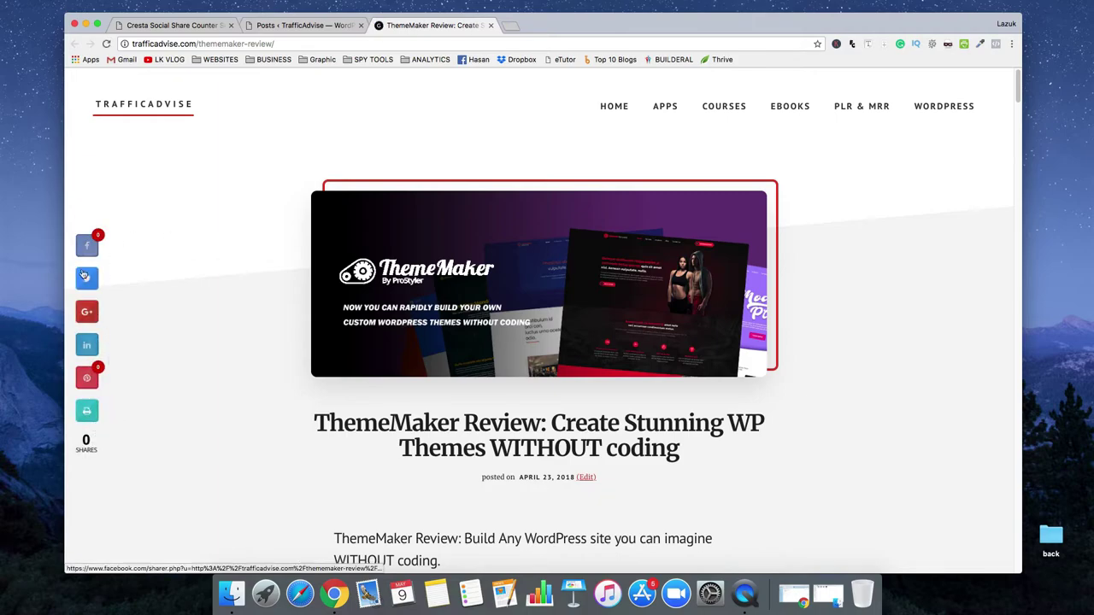
{"action": "scroll", "coordinate": [248, 308], "scroll_direction": "down", "scroll_amount": 2}
{"action": "scroll", "coordinate": [250, 310], "scroll_direction": "up", "scroll_amount": 2}
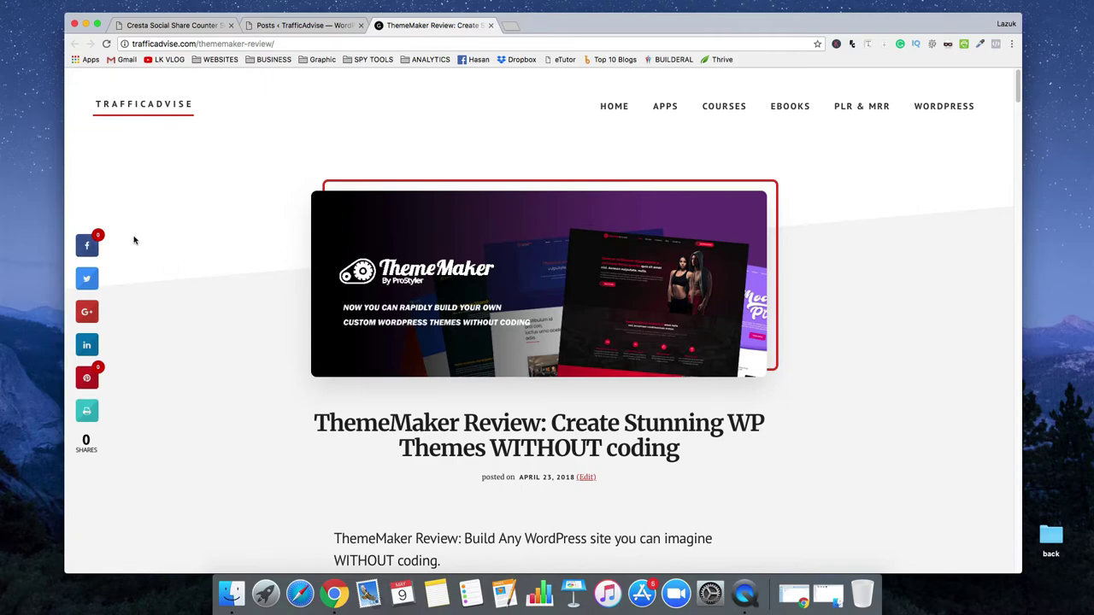
In the share counter settings, set the floating buttons' distance from top to 30% and save the changes
{"action": "left_click", "coordinate": [143, 26]}
{"action": "scroll", "coordinate": [389, 359], "scroll_direction": "down", "scroll_amount": 10}
{"action": "scroll", "coordinate": [390, 359], "scroll_direction": "down", "scroll_amount": 5}
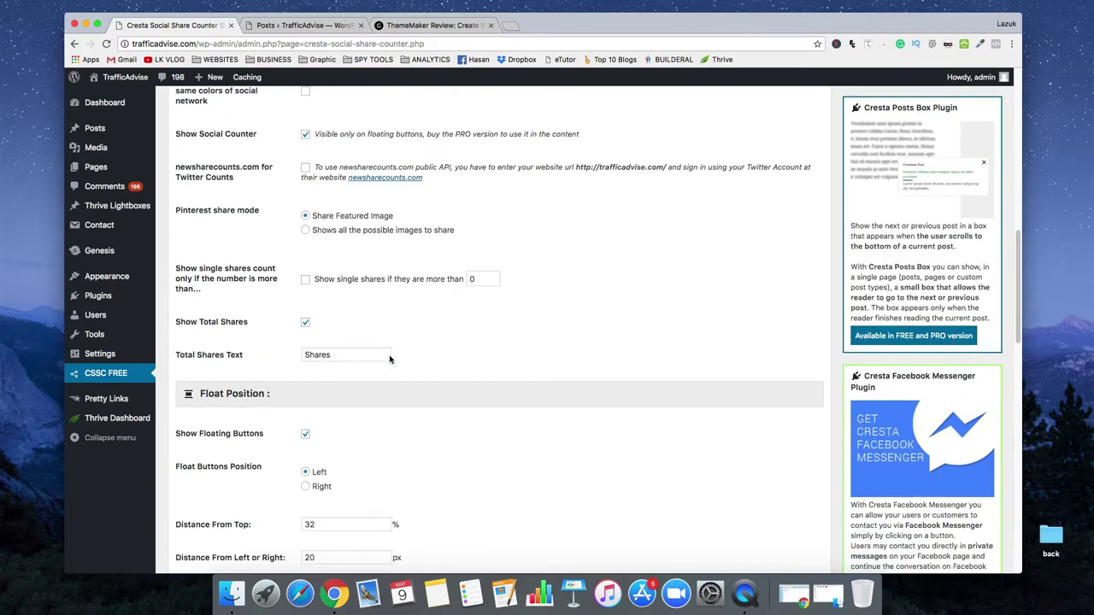
{"action": "double_click", "coordinate": [332, 334]}
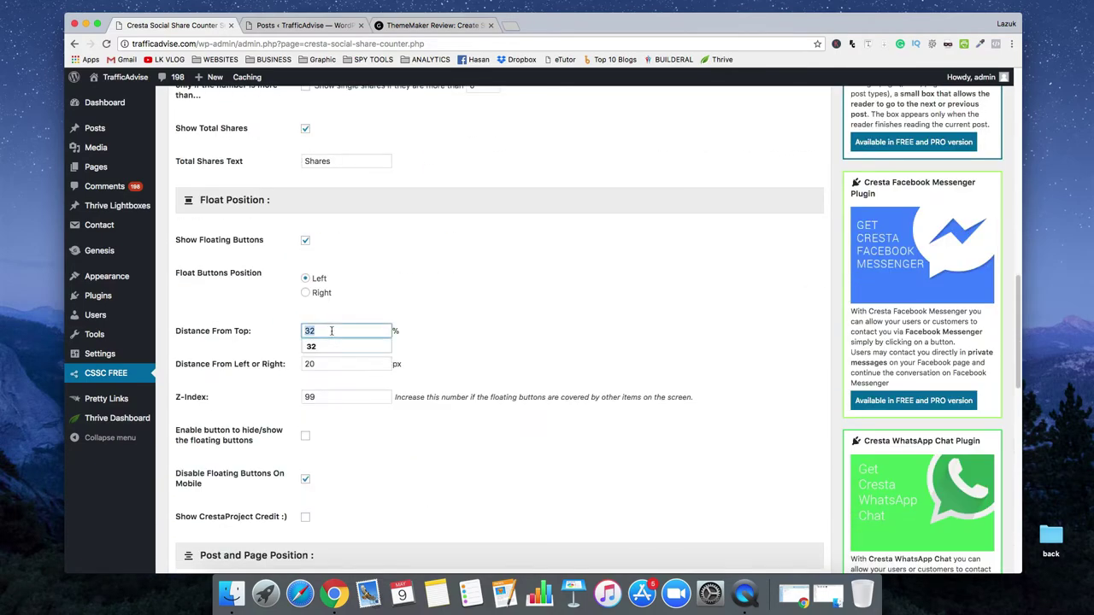
{"action": "type", "text": "30"}
{"action": "left_click", "coordinate": [433, 305]}
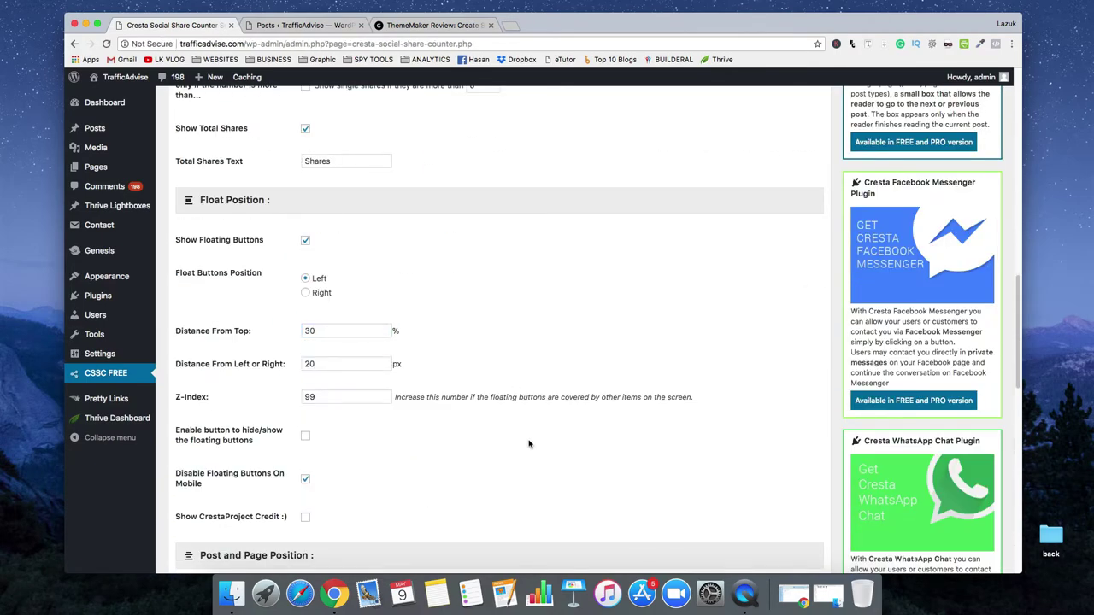
{"action": "scroll", "coordinate": [530, 442], "scroll_direction": "down", "scroll_amount": 15}
{"action": "left_click", "coordinate": [220, 486]}
{"action": "scroll", "coordinate": [259, 311], "scroll_direction": "up", "scroll_amount": 15}
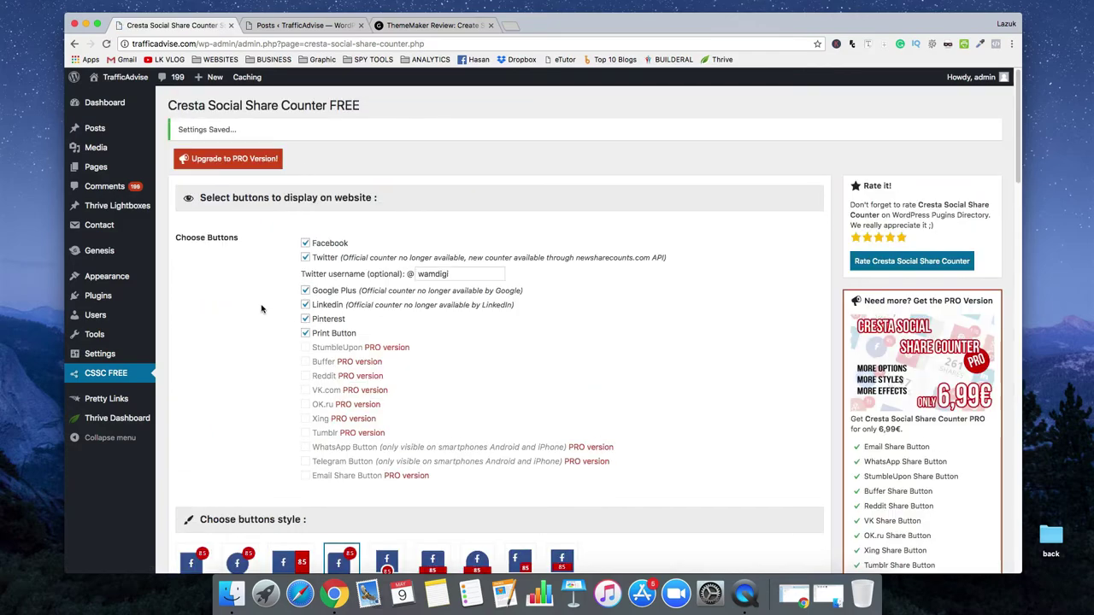
{"action": "scroll", "coordinate": [731, 395], "scroll_direction": "down", "scroll_amount": 2}
{"action": "scroll", "coordinate": [724, 389], "scroll_direction": "up", "scroll_amount": 2}
Reload the ThemeMaker Review post to check the buttons' new position, and test the Facebook share button, closing its share window
{"action": "left_click", "coordinate": [418, 26]}
{"action": "right_click", "coordinate": [195, 232]}
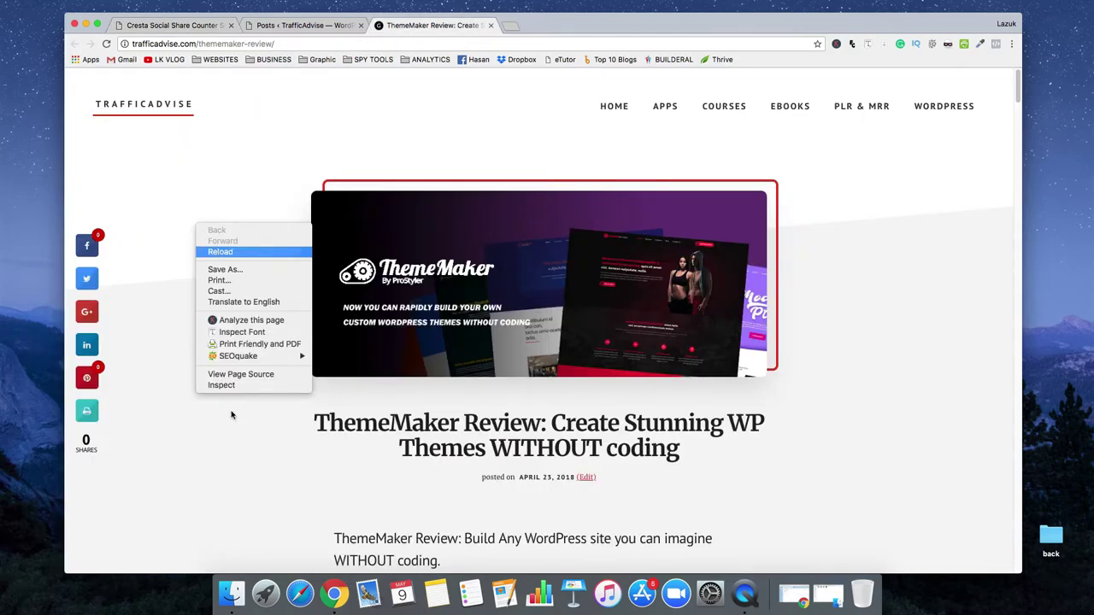
{"action": "left_click", "coordinate": [219, 253]}
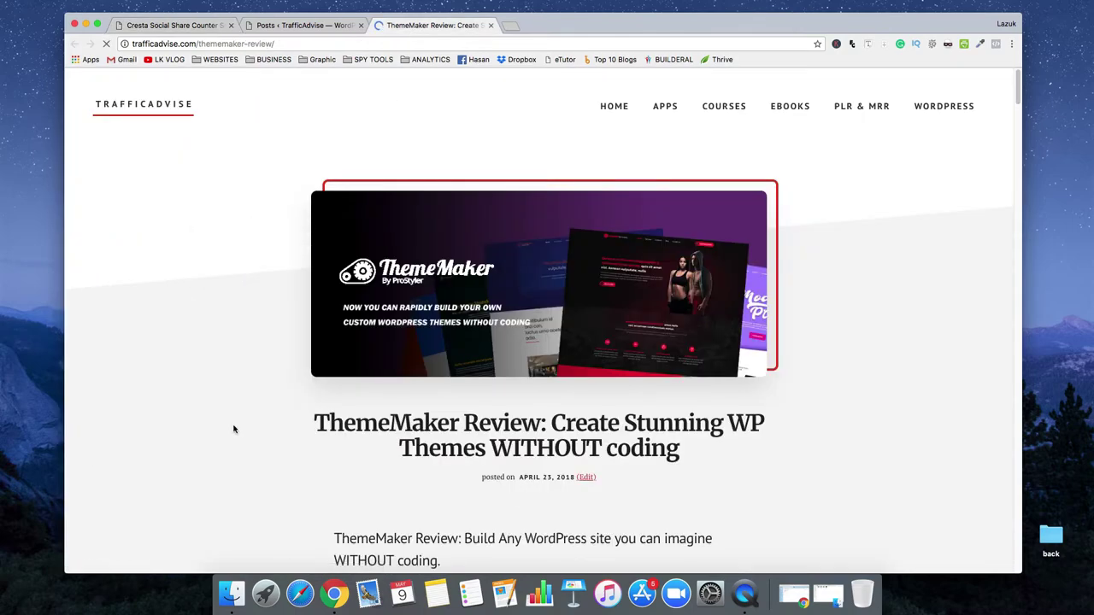
{"action": "scroll", "coordinate": [234, 429], "scroll_direction": "down", "scroll_amount": 3}
{"action": "scroll", "coordinate": [233, 429], "scroll_direction": "up", "scroll_amount": 3}
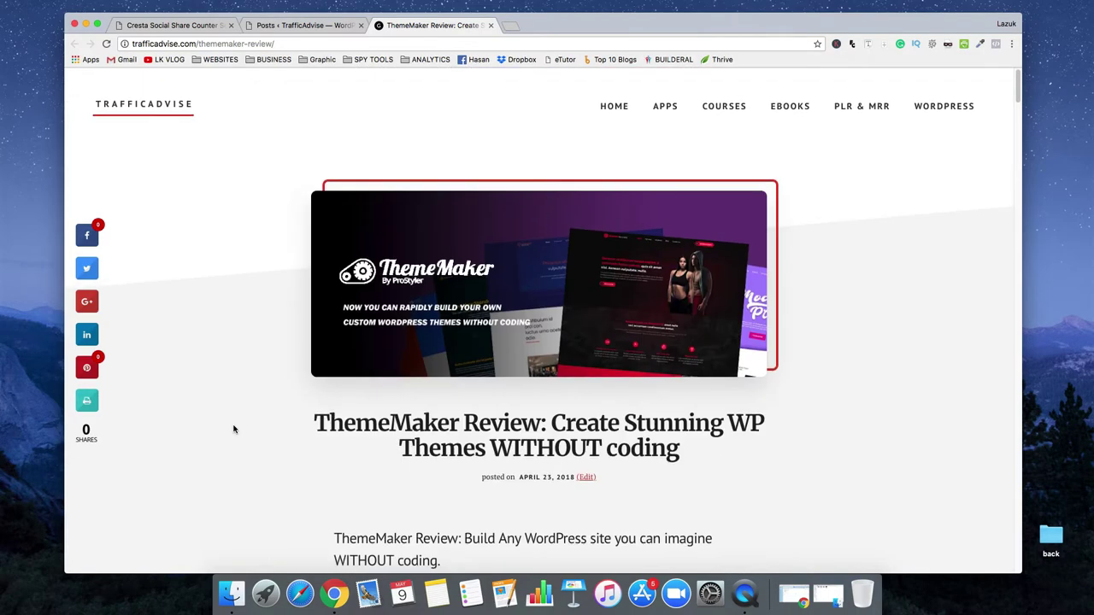
{"action": "left_click", "coordinate": [87, 237]}
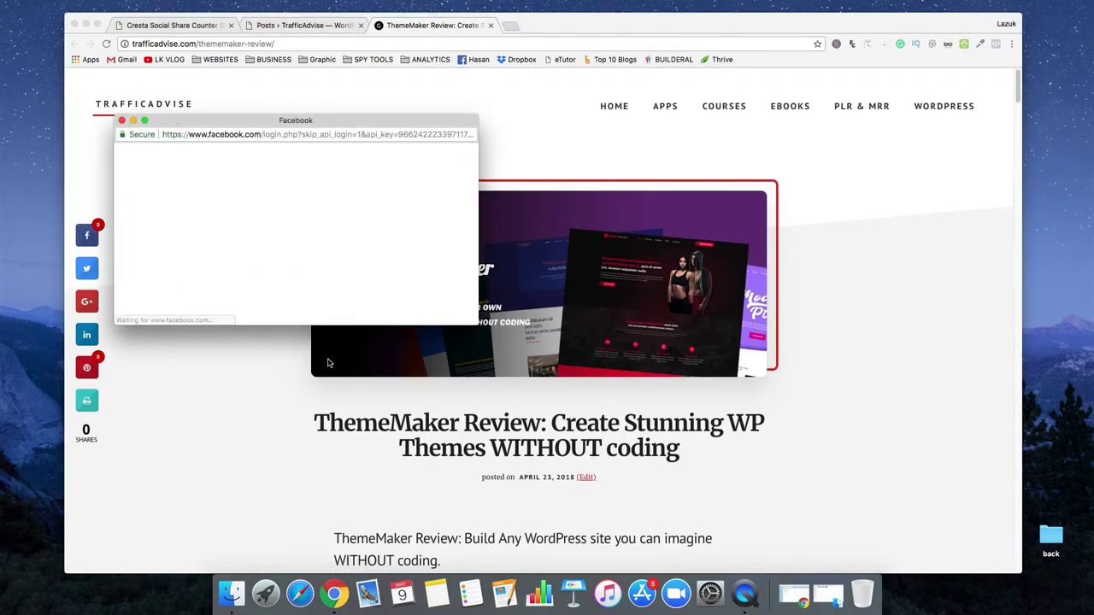
{"action": "left_click", "coordinate": [123, 121]}
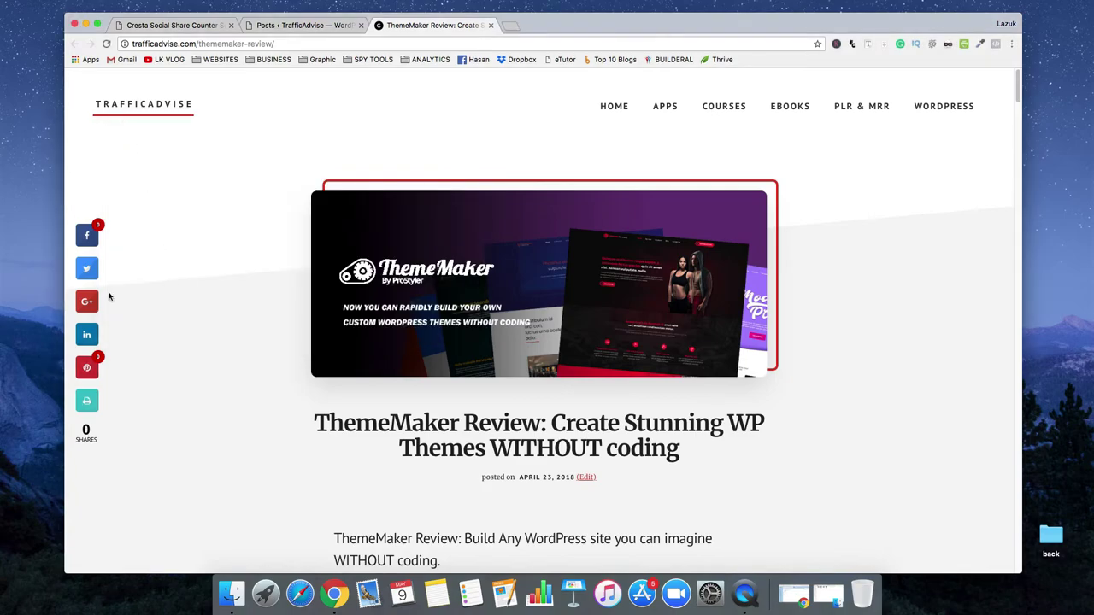